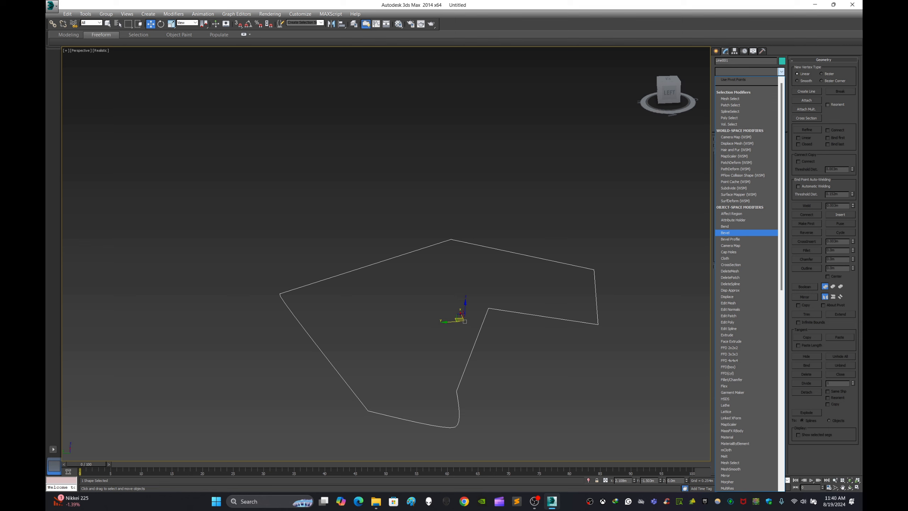
Step: Apply the Extrude modifier to the closed line shape to turn it into a solid
key("e")
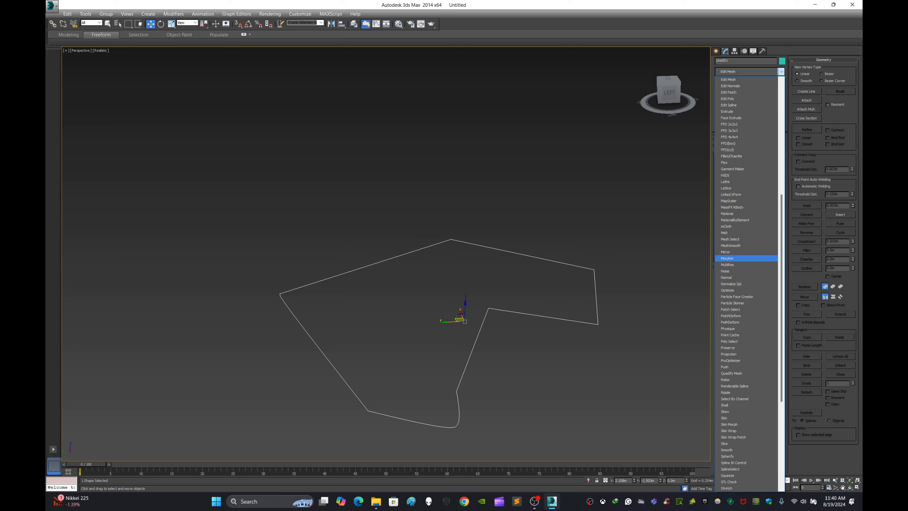
key("e")
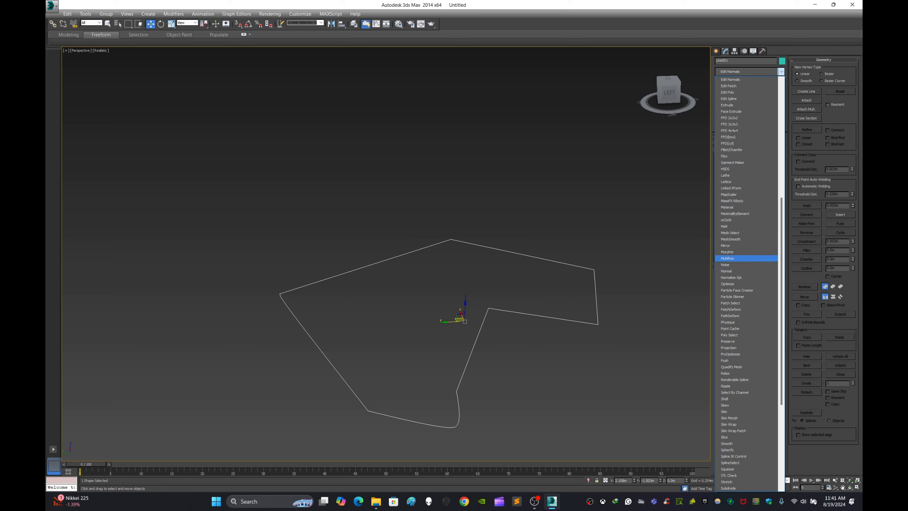
scroll(746, 226, "down", 4)
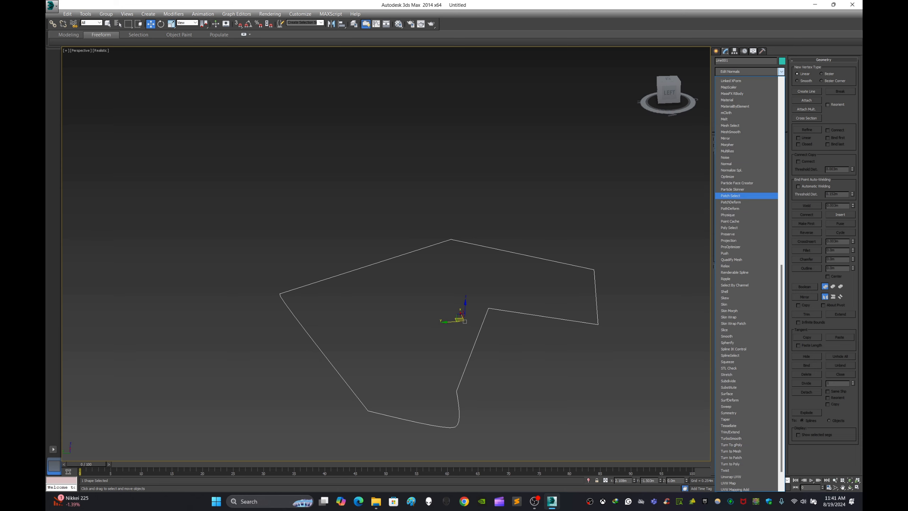
scroll(747, 229, "up", 5)
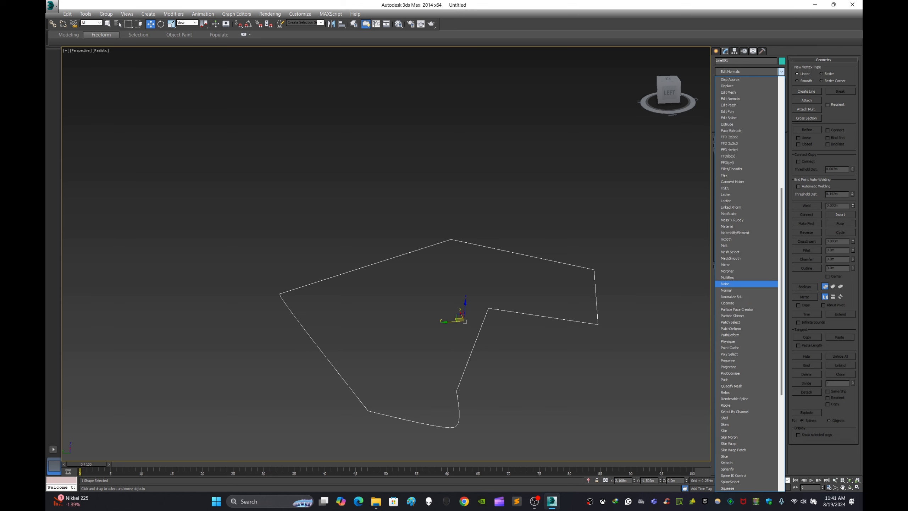
scroll(747, 233, "up", 2)
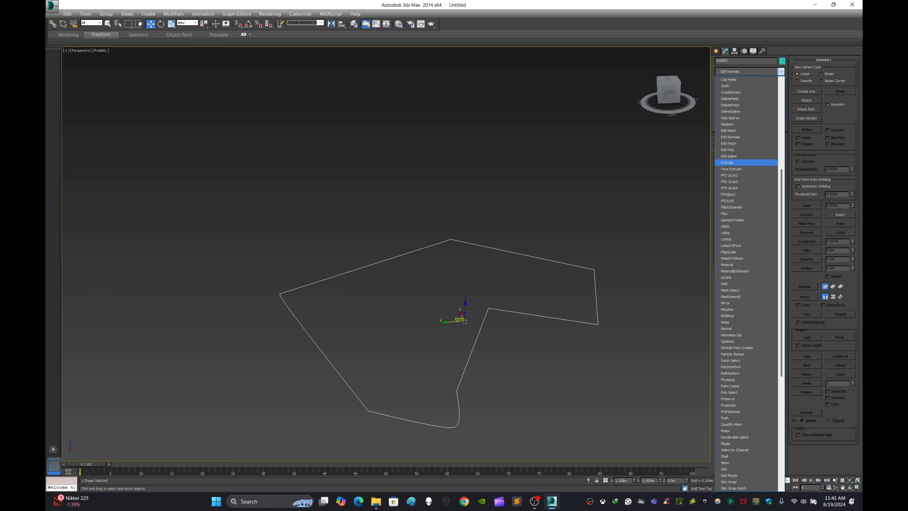
scroll(746, 162, "up", 1)
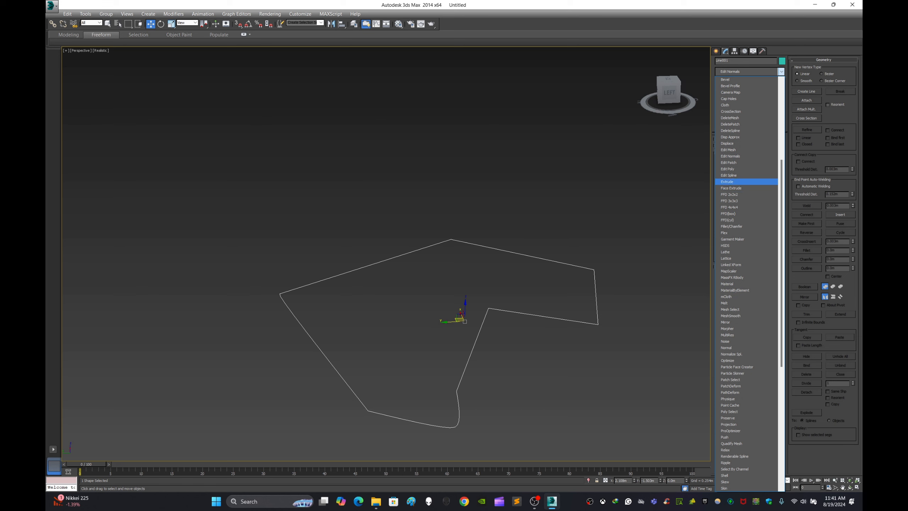
left_click(730, 181)
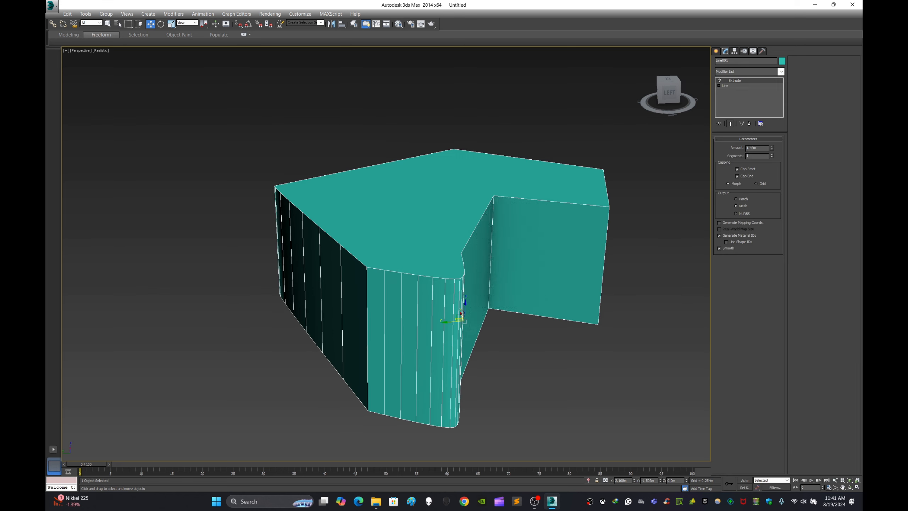
mouse_move(465, 300)
middle_mouse_down("alt")
mouse_move(404, 277)
mouse_move(365, 285)
mouse_move(392, 300)
mouse_move(448, 302)
mouse_move(436, 286)
mouse_move(447, 250)
mouse_move(461, 307)
mouse_move(433, 305)
mouse_move(461, 293)
middle_mouse_up("alt")
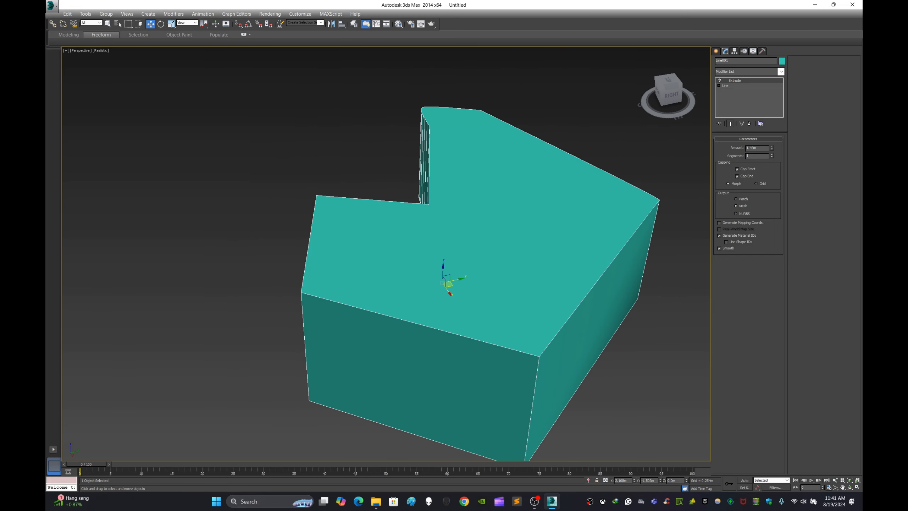
Step: Draw an ellipse spline on the ground beside the short arm of the extruded solid
left_click(716, 52)
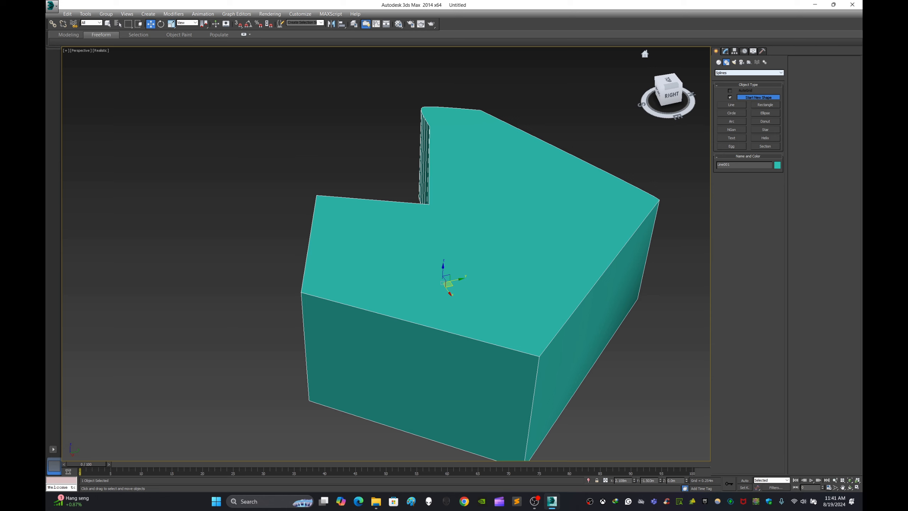
left_click(749, 72)
left_click(743, 78)
scroll(531, 164, "down", 4)
middle_click_drag(531, 164, 589, 168, "alt")
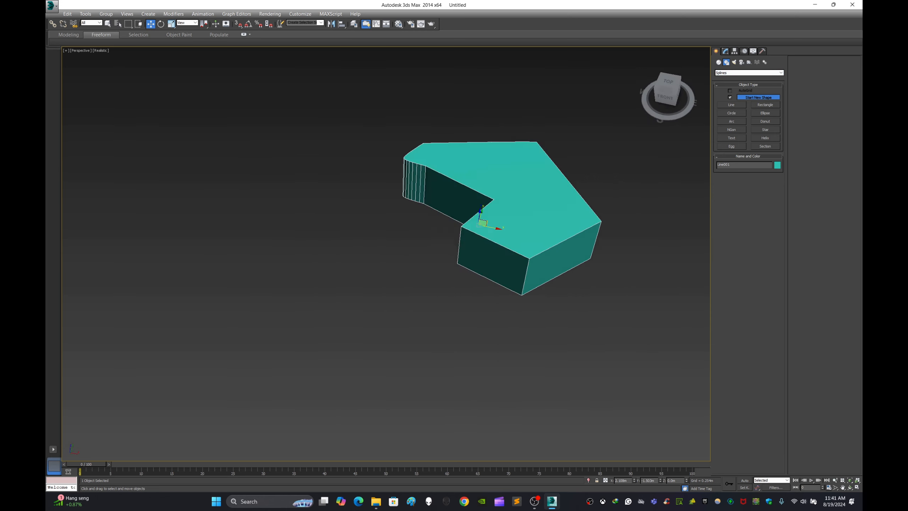
middle_click_drag(504, 219, 557, 205, "alt")
scroll(558, 205, "up", 3)
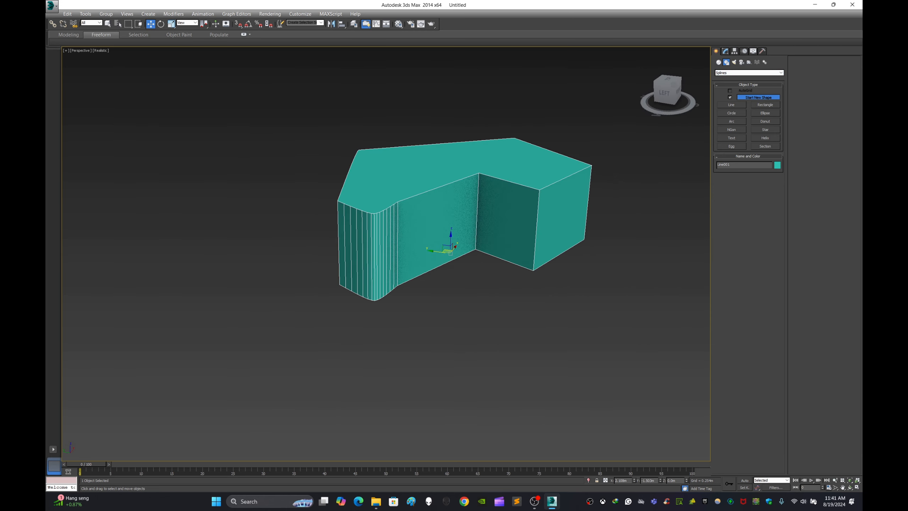
left_click_drag(573, 324, 681, 374)
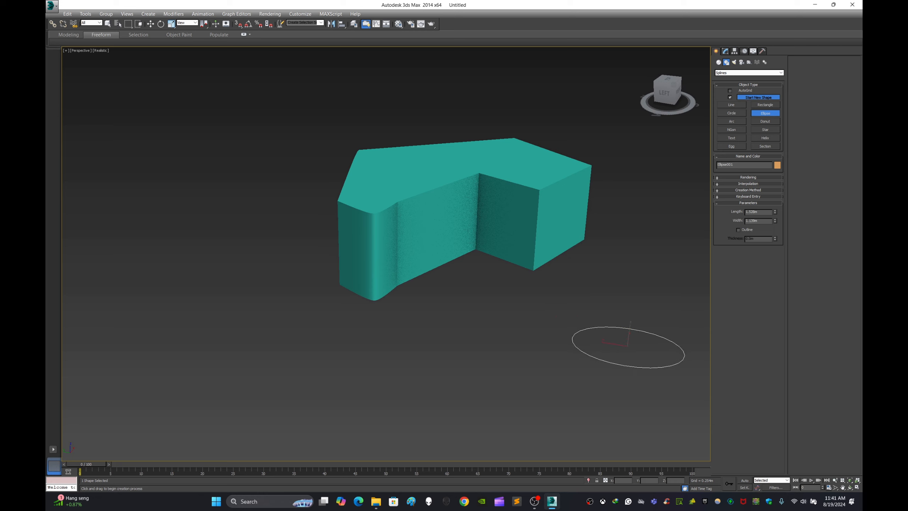
Step: Place a text spline with the default text on the ground next to the extruded solid
left_click(732, 138)
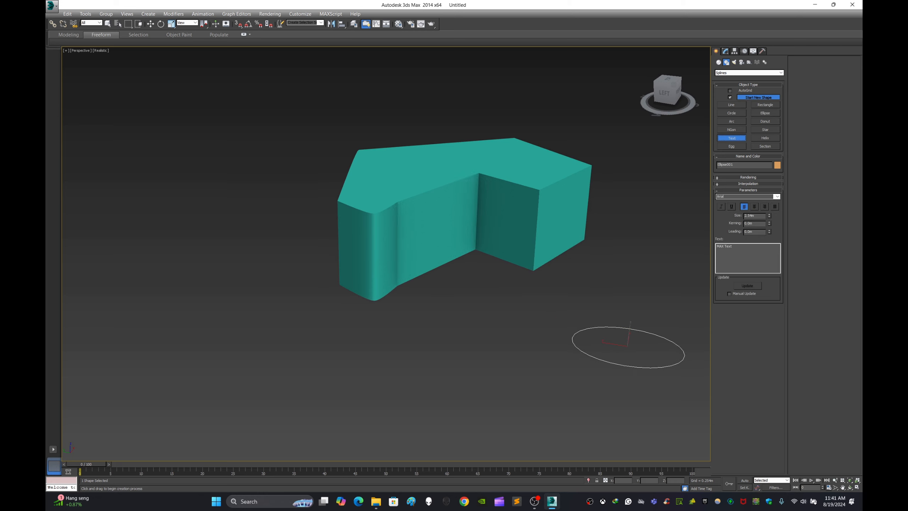
middle_click_drag(412, 286, 602, 156)
left_click_drag(420, 263, 424, 221)
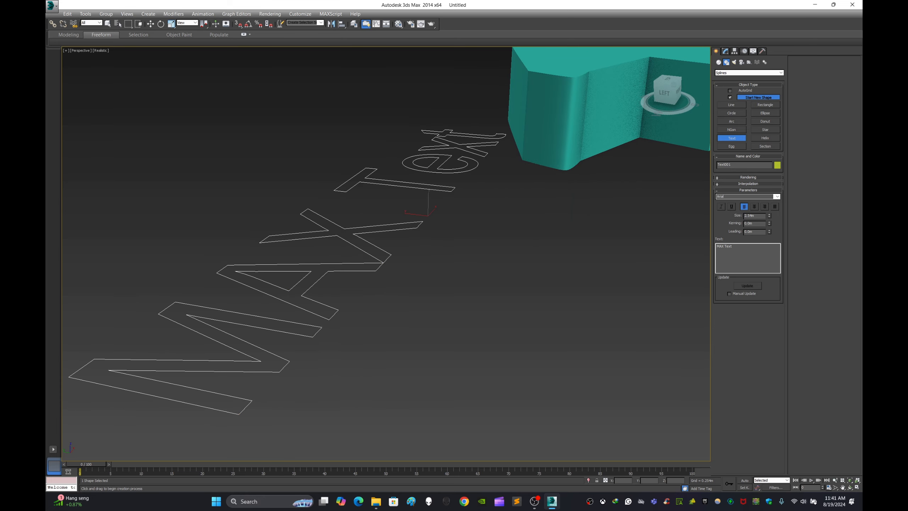
scroll(424, 221, "down", 4)
middle_click_drag(424, 221, 397, 239, "alt")
scroll(259, 245, "up", 4)
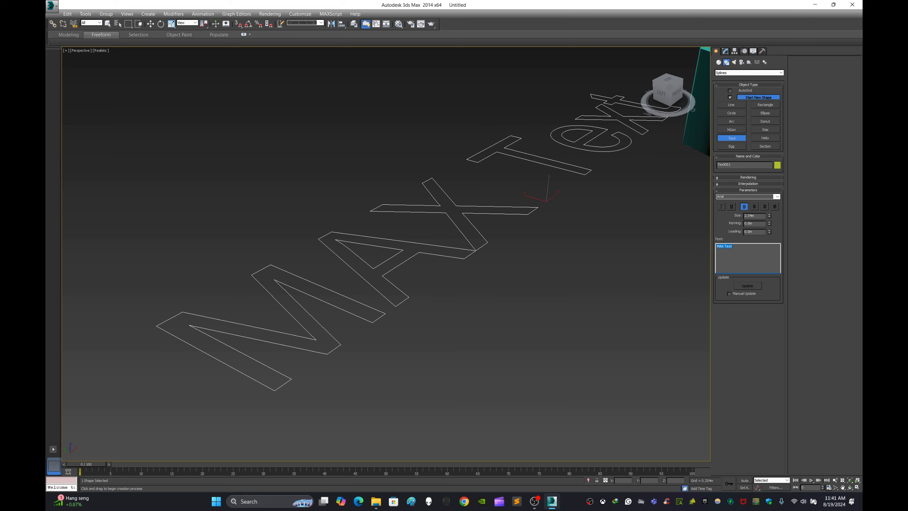
Step: Replace the text spline's wording with "Apu Art"
key("BackSpace")
type("ap")
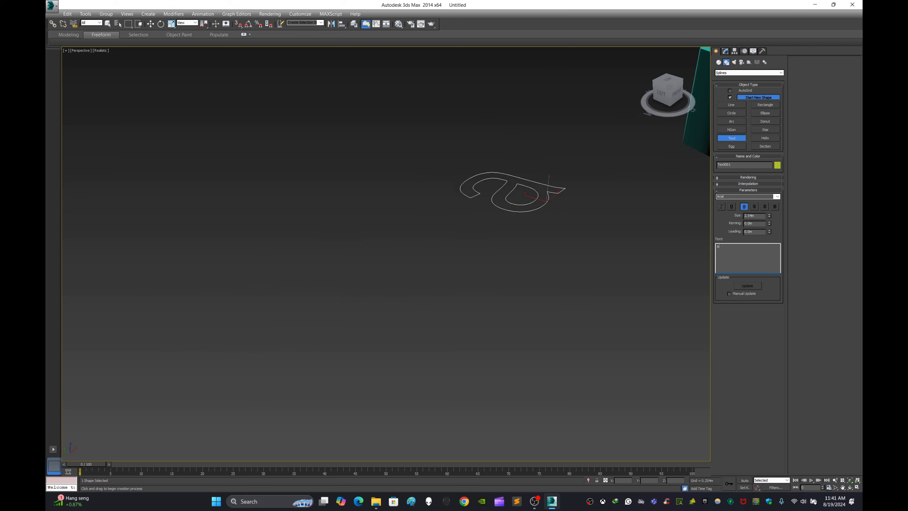
key("BackSpace")
key("BackSpace")
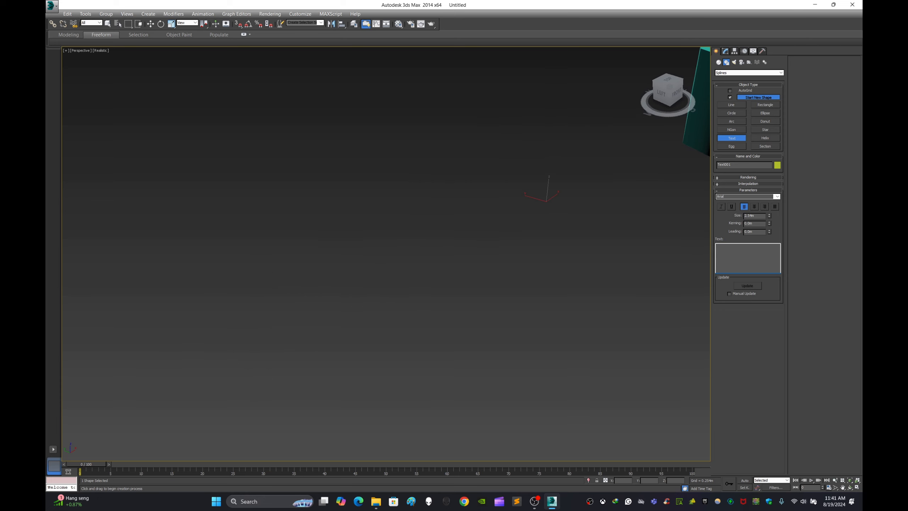
type("Apu")
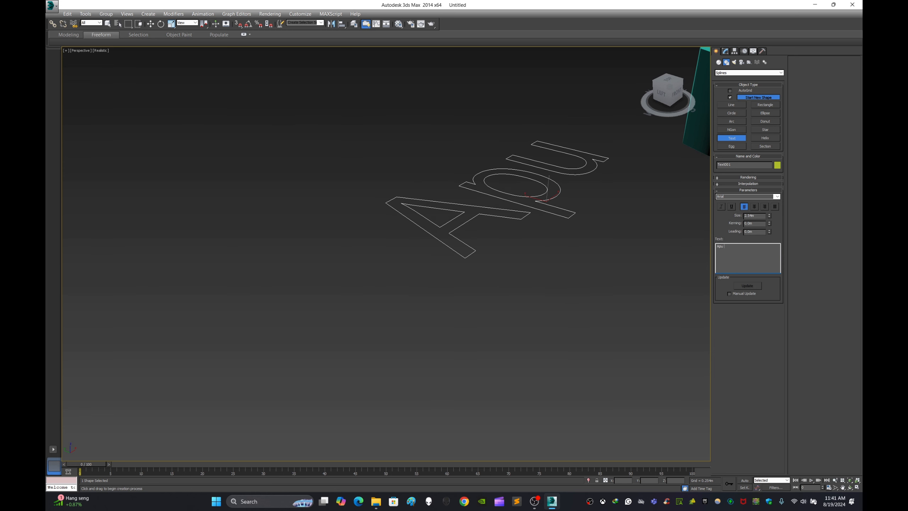
type(" Art")
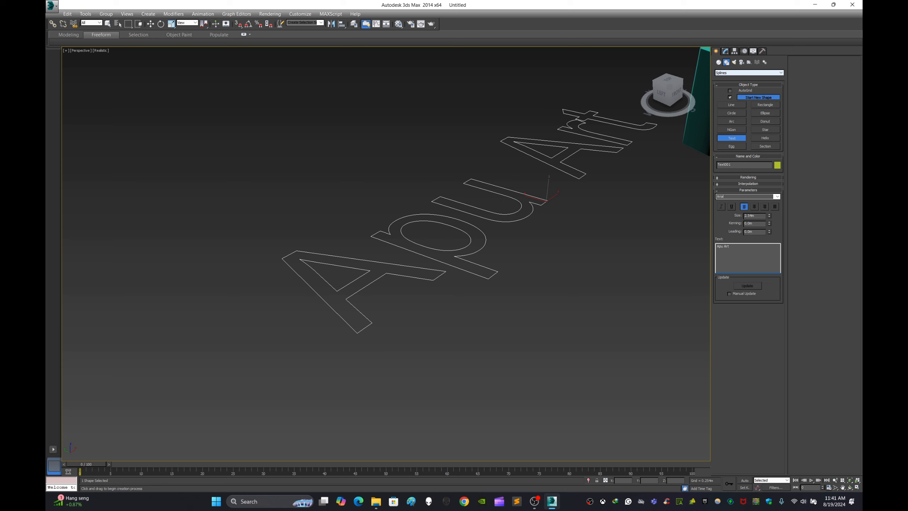
Step: Apply the Extrude modifier to the text spline to make solid letters
left_click(725, 50)
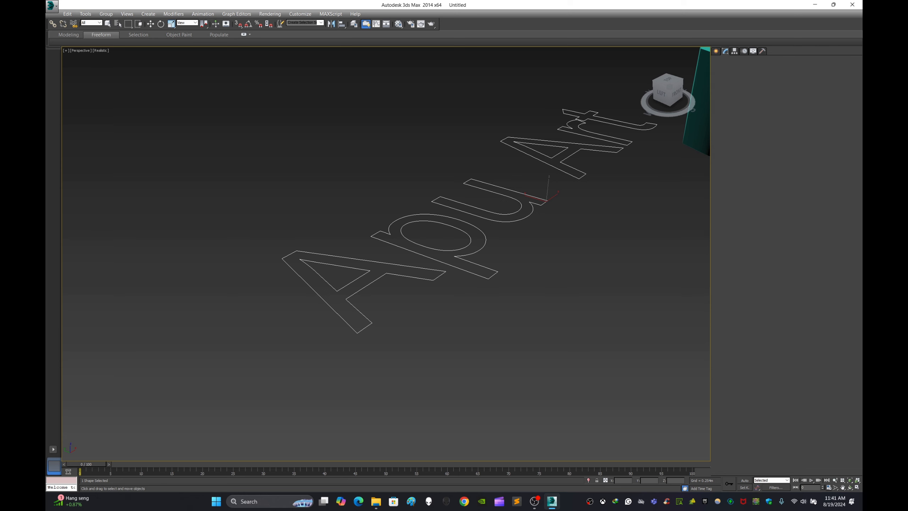
left_click(781, 71)
key("e")
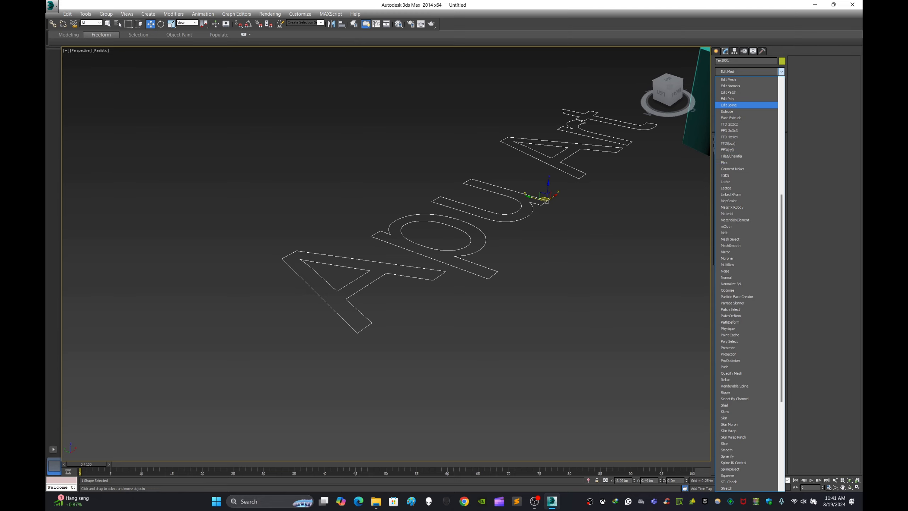
left_click(727, 112)
middle_click_drag(419, 229, 390, 250, "alt")
scroll(389, 264, "down", 3)
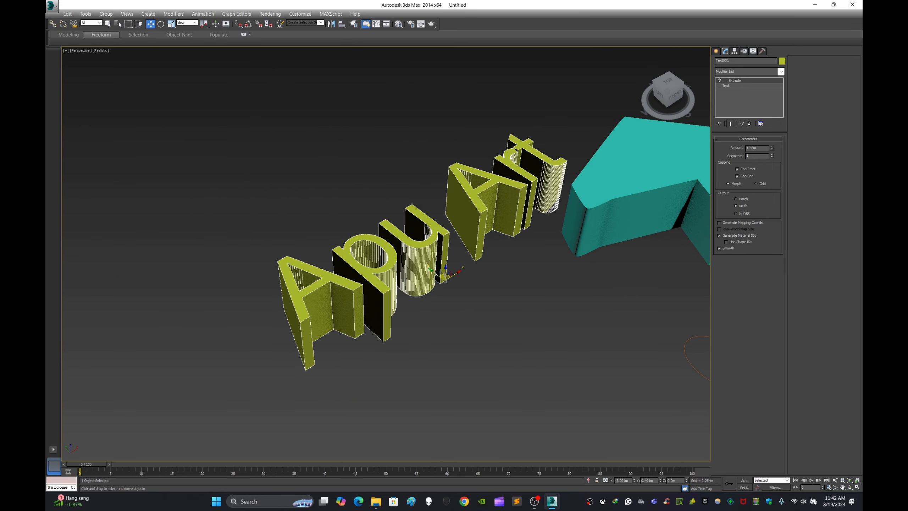
Step: Raise the text's extrusion amount to about 2.2 m, set 7 segments, and switch its capping to Grid
mouse_move(772, 147)
left_mouse_down()
mouse_move(772, 137)
mouse_move(772, 153)
left_mouse_up()
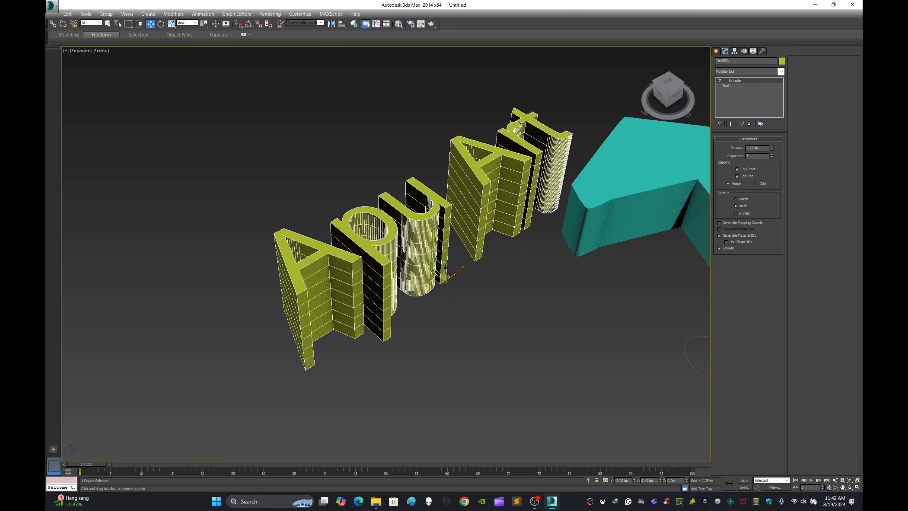
middle_click_drag(411, 279, 440, 285, "alt")
scroll(399, 271, "up", 4)
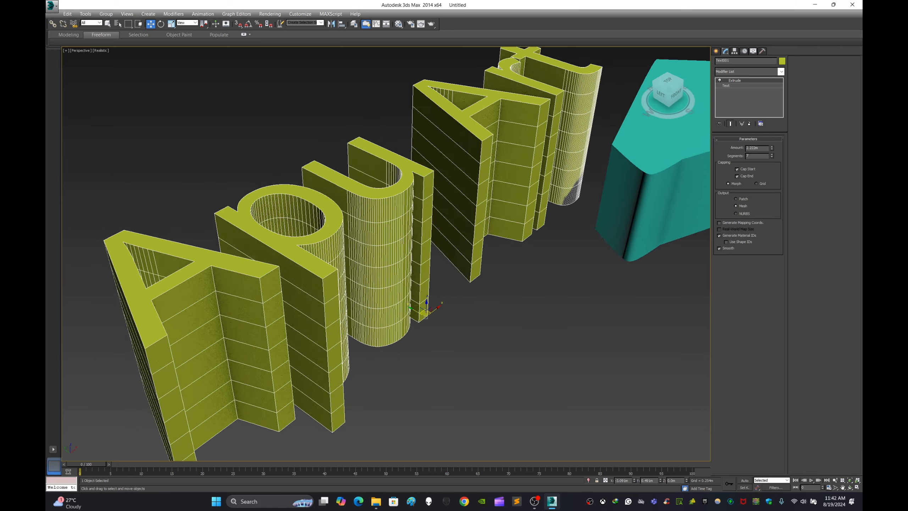
scroll(515, 251, "down", 5)
middle_click_drag(515, 250, 429, 245)
scroll(429, 246, "up", 4)
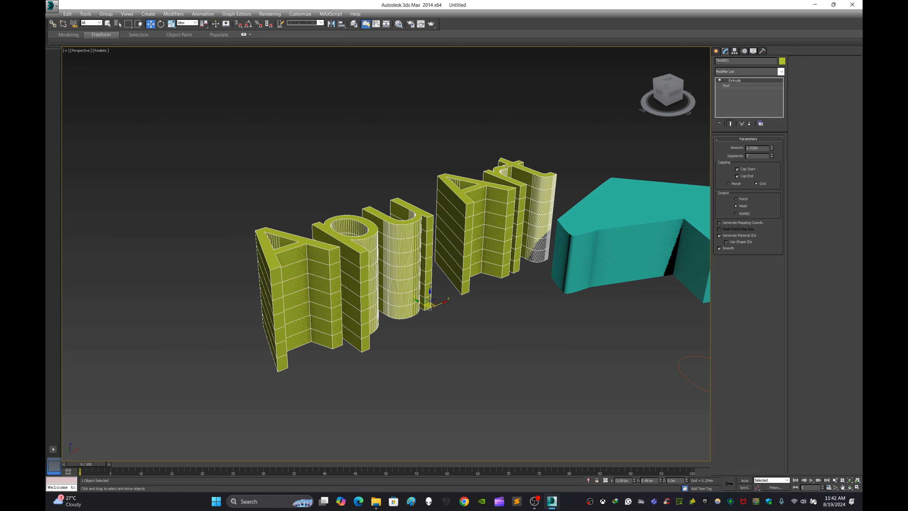
Step: Select the ellipse spline and frame it in the perspective view
middle_click_drag(429, 246, 206, 164)
middle_click_drag(205, 165, 213, 170, "alt")
left_click_drag(481, 260, 497, 280)
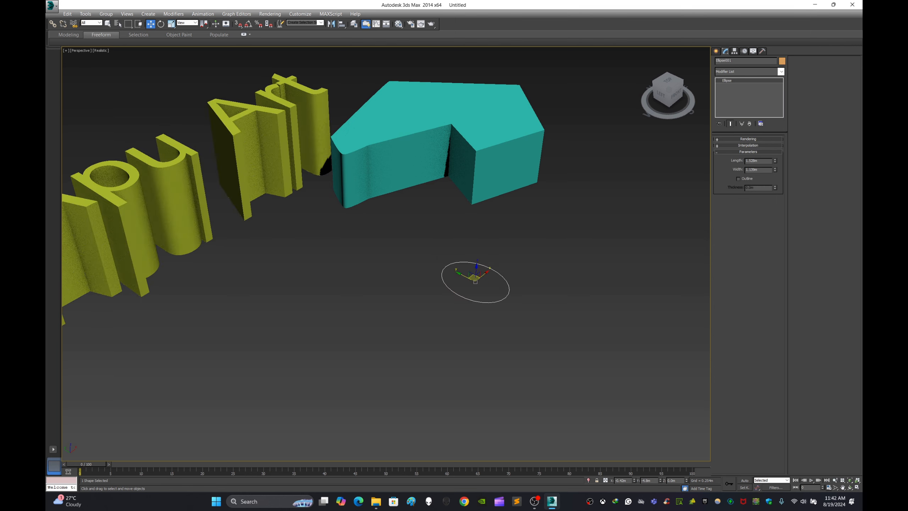
key("z")
left_click(715, 51)
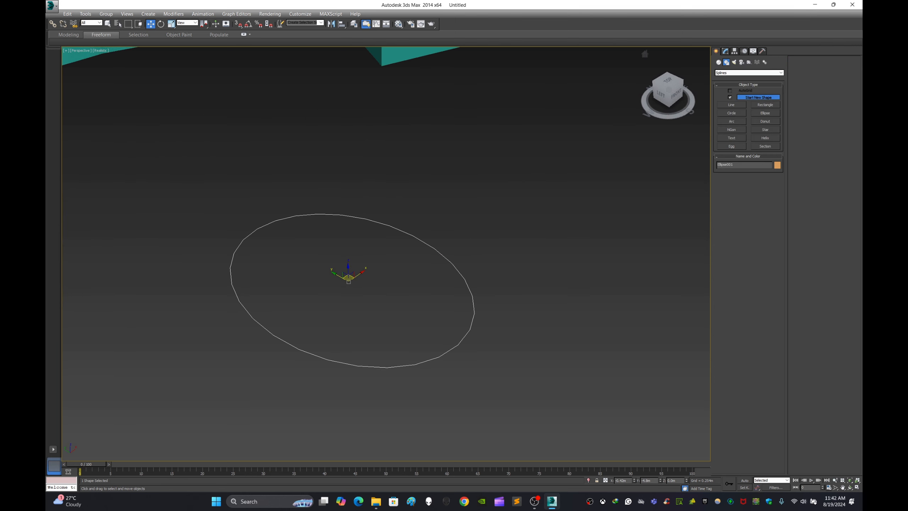
left_click(765, 138)
left_click_drag(559, 198, 636, 202)
key("ctrl+z")
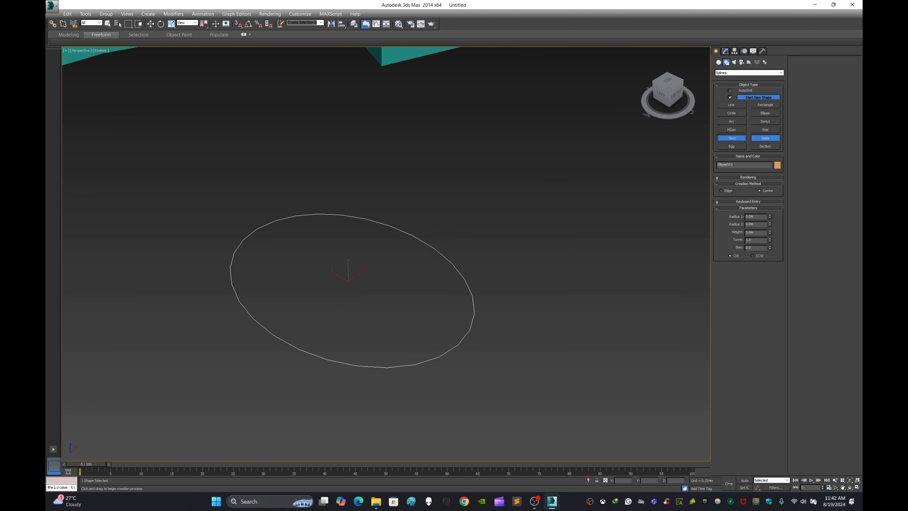
Step: Draw a circle spline on the ground beside the ellipse, somewhat smaller than it
left_click(731, 145)
left_click(732, 122)
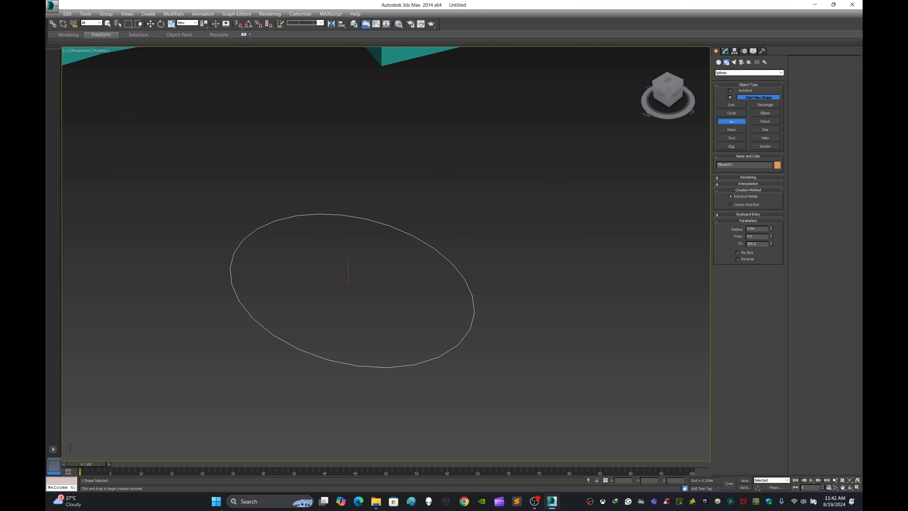
left_click(765, 121)
left_click(765, 113)
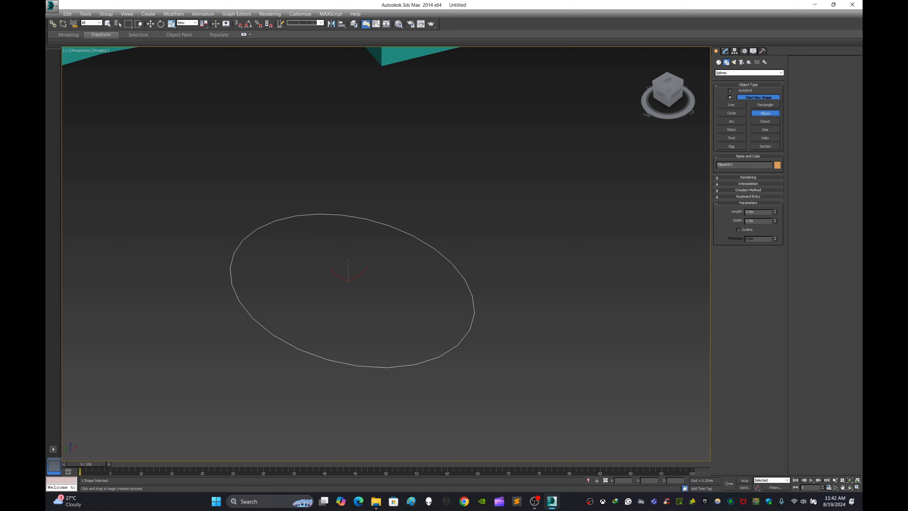
left_click(731, 113)
left_click_drag(537, 176, 620, 201)
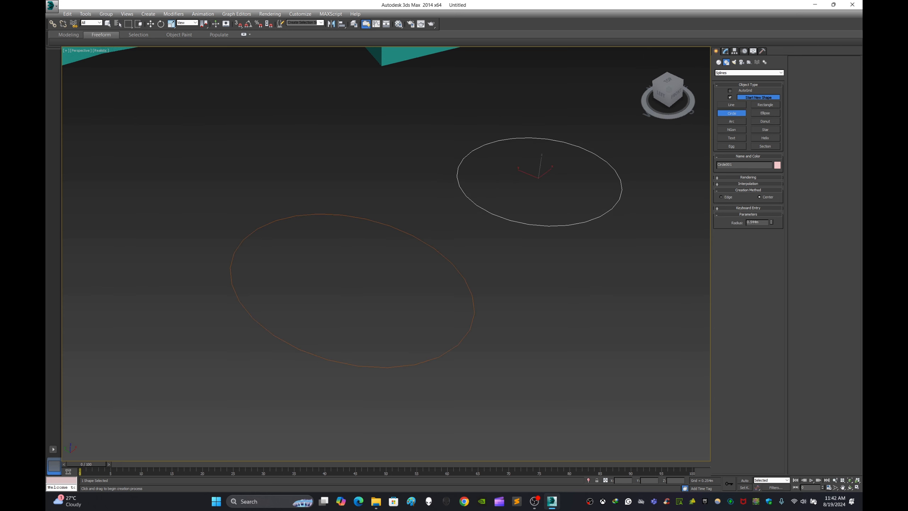
Step: Select the circle and the ellipse together and apply one Extrude modifier to both shapes
key("w")
left_click_drag(306, 139, 350, 230)
left_click(476, 205, "ctrl")
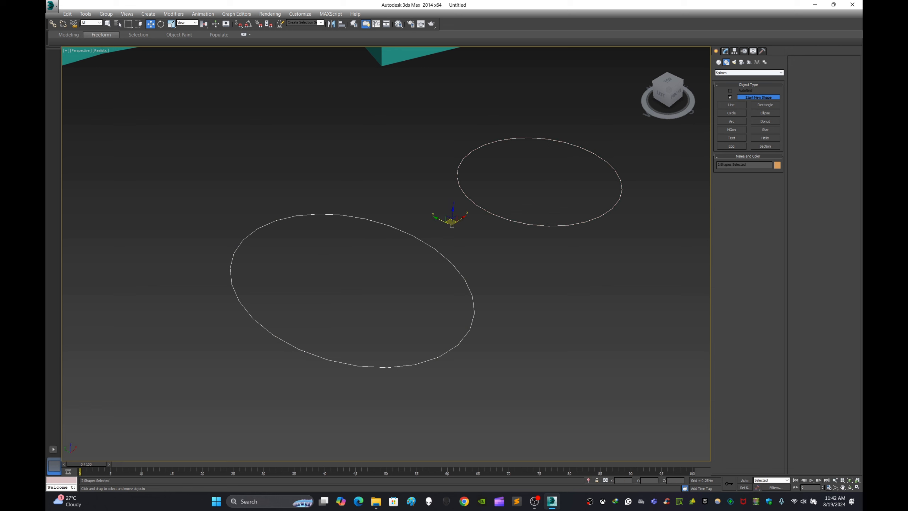
left_click(725, 51)
left_click(754, 72)
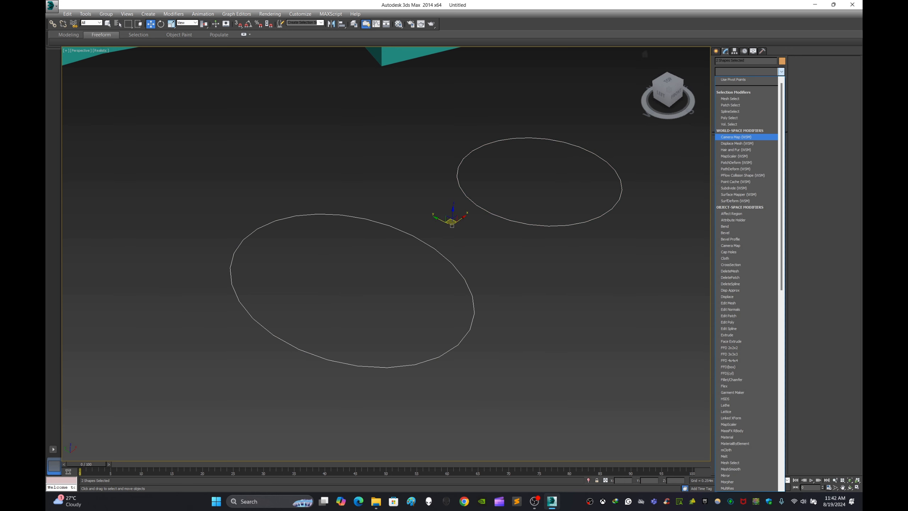
key("e")
key("e")
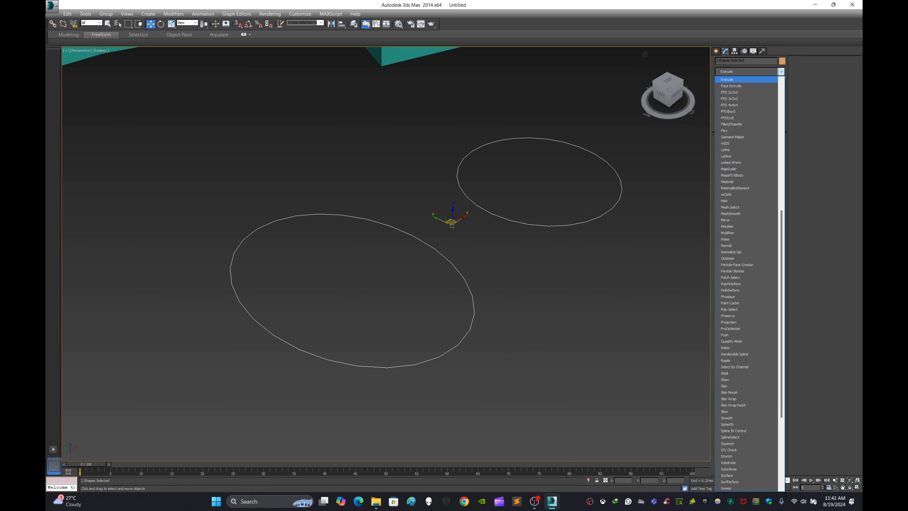
left_click(727, 80)
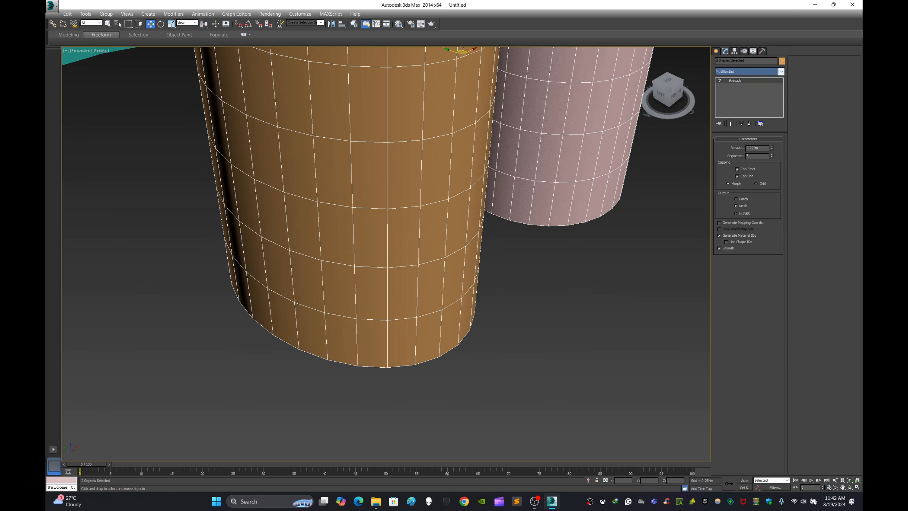
Step: Examine the extruded ellipse, circle, text and line solids from several angles, selecting them to inspect their wireframes
scroll(482, 272, "down", 7)
middle_click_drag(481, 250, 496, 285)
scroll(499, 264, "up", 4)
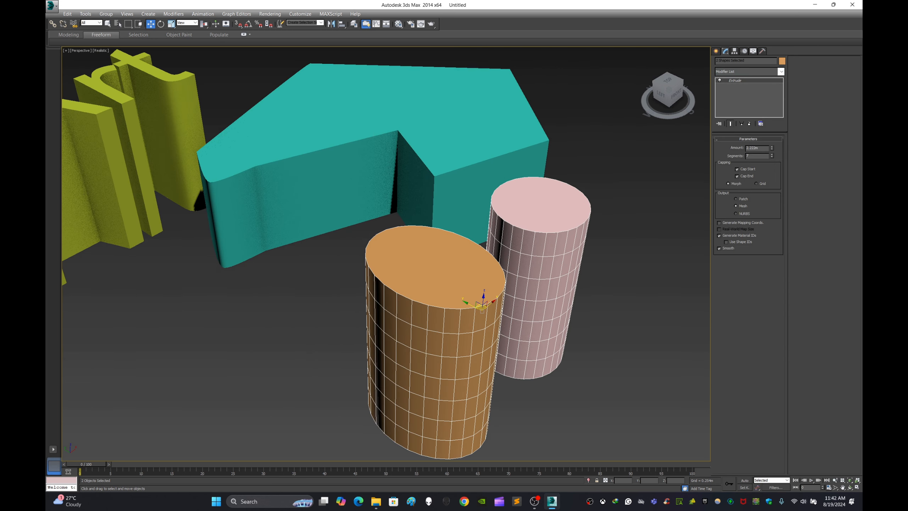
left_click(615, 282)
scroll(443, 254, "down", 5)
middle_click_drag(443, 254, 566, 220, "alt")
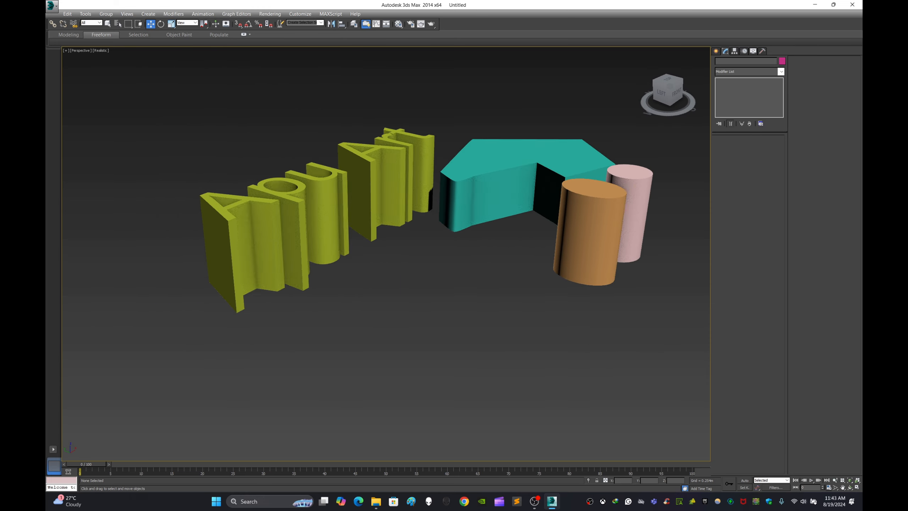
left_click_drag(543, 95, 611, 218)
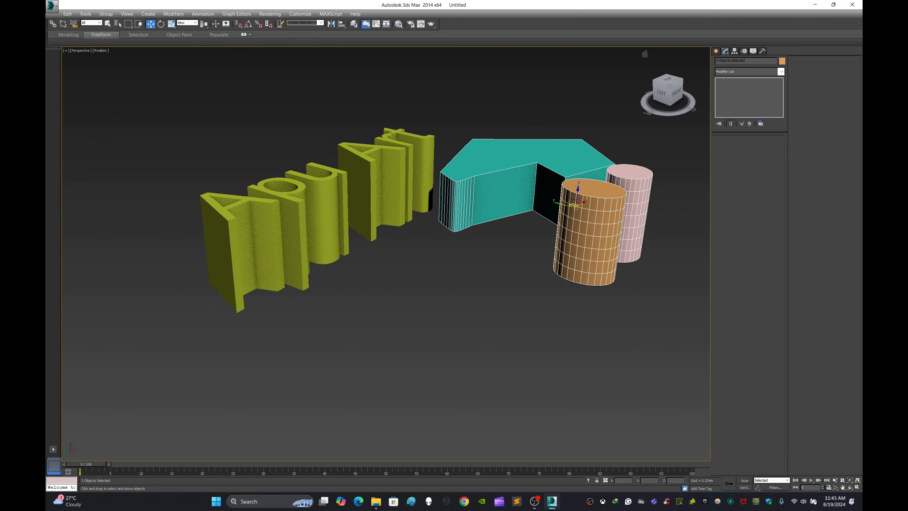
left_click(327, 218)
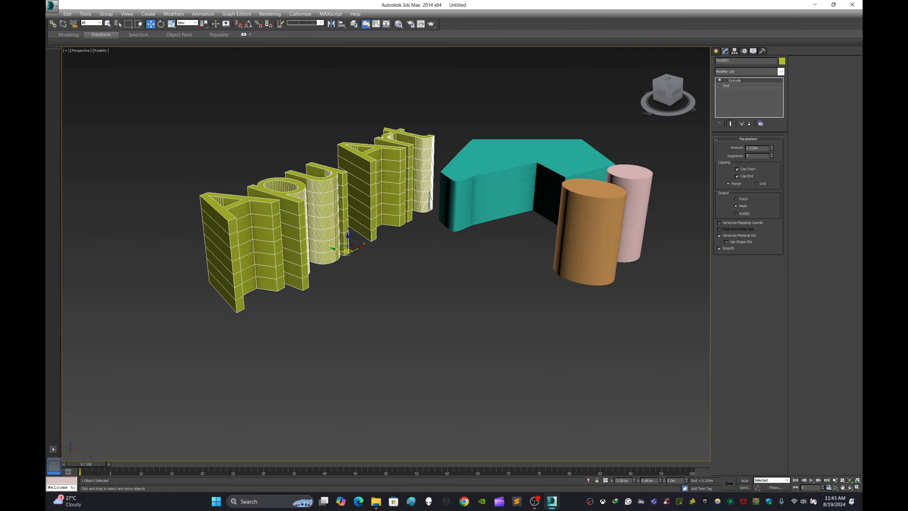
mouse_move(327, 218)
middle_mouse_down("alt")
mouse_move(532, 211)
mouse_move(514, 179)
mouse_move(329, 233)
middle_mouse_up("alt")
left_click(412, 286)
middle_click_drag(412, 286, 282, 311)
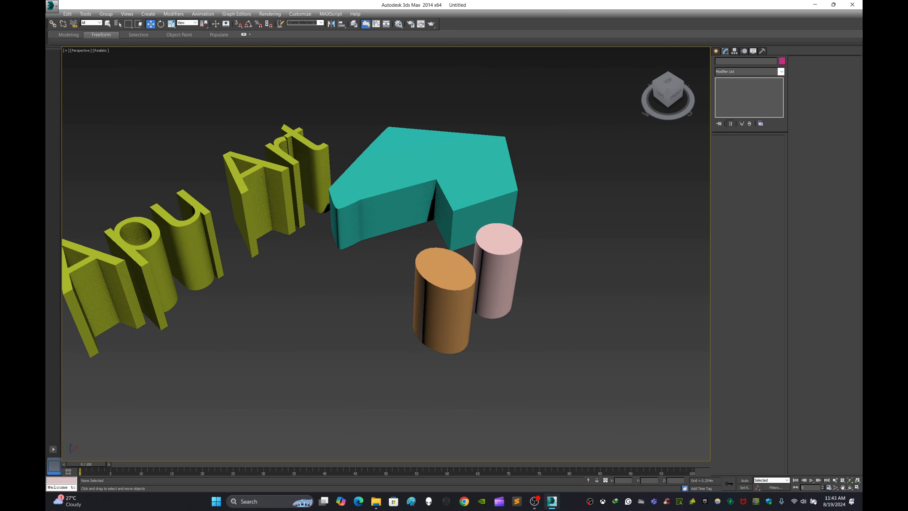
Step: Draw a large ellipse spline about 4.8 m long and 2.8 m wide on the open ground in front of the solids
left_click(715, 51)
left_click(719, 62)
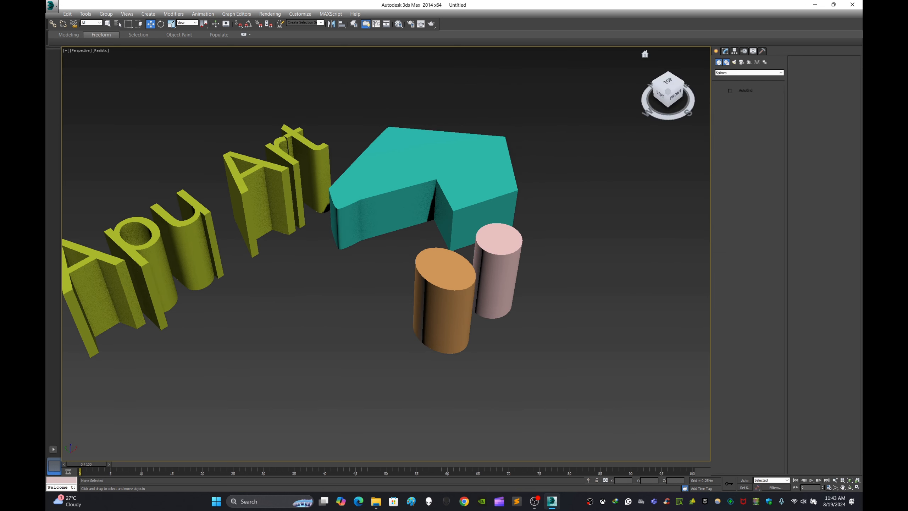
left_click(749, 72)
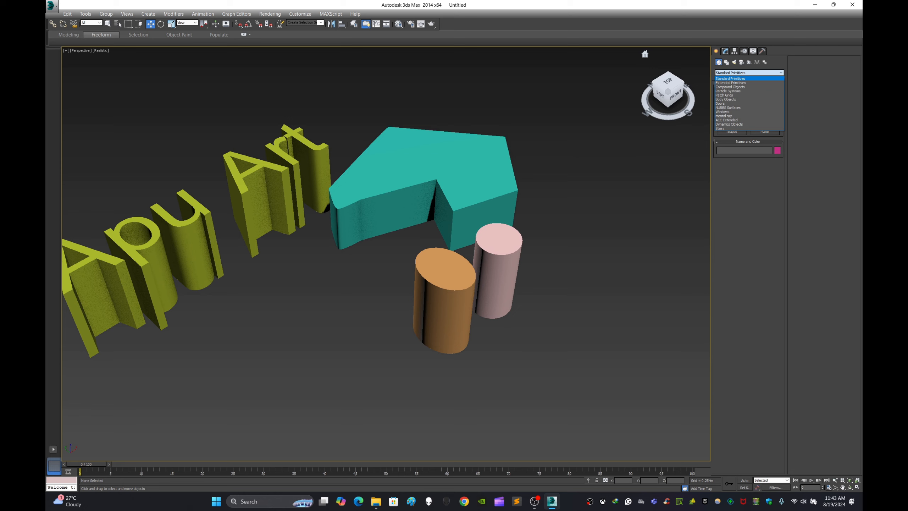
left_click(731, 78)
left_click(726, 62)
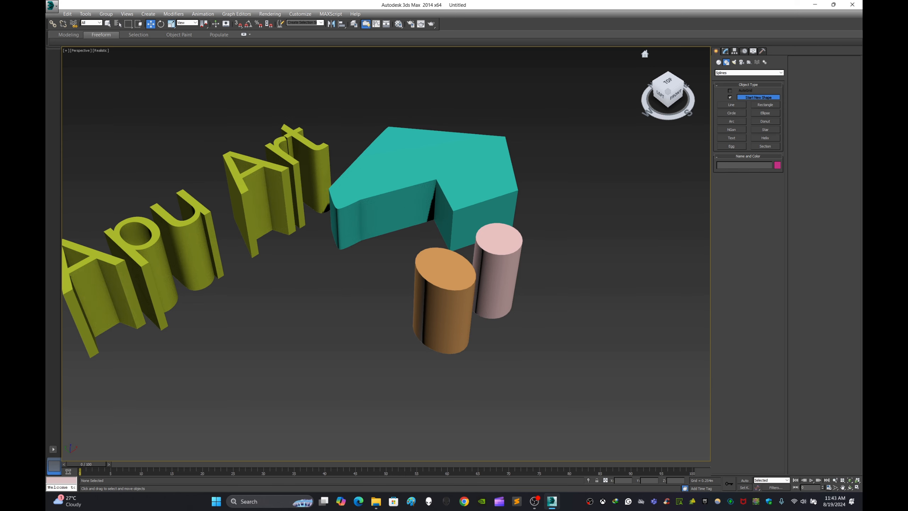
left_click(765, 113)
middle_click_drag(379, 322, 595, 134)
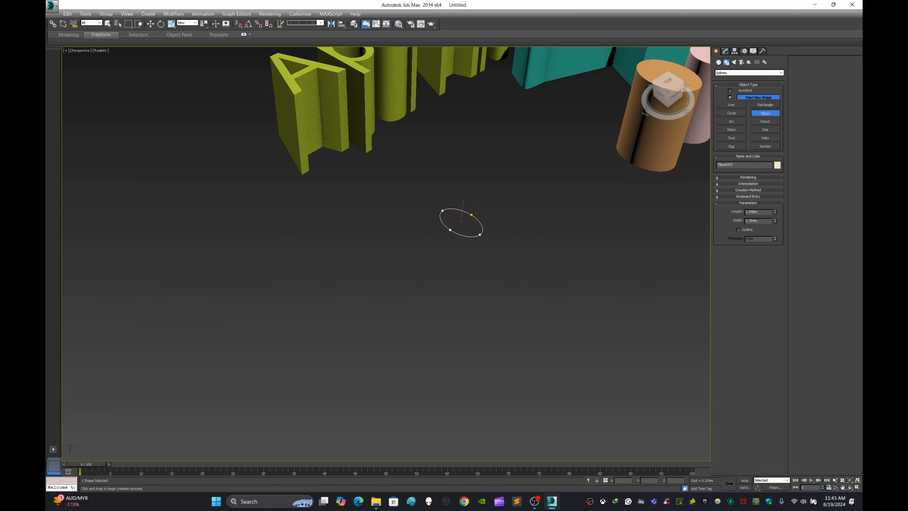
left_click_drag(483, 237, 598, 367)
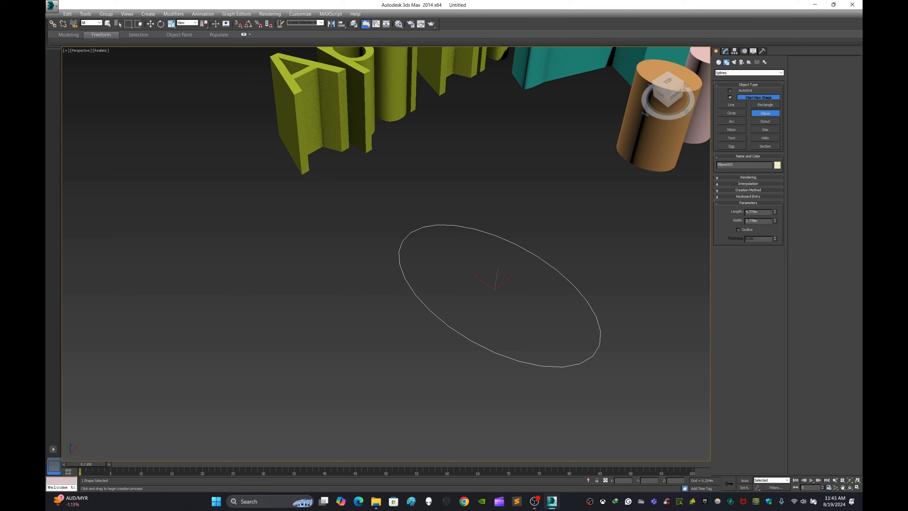
left_click(765, 122)
left_click_drag(305, 292, 372, 335)
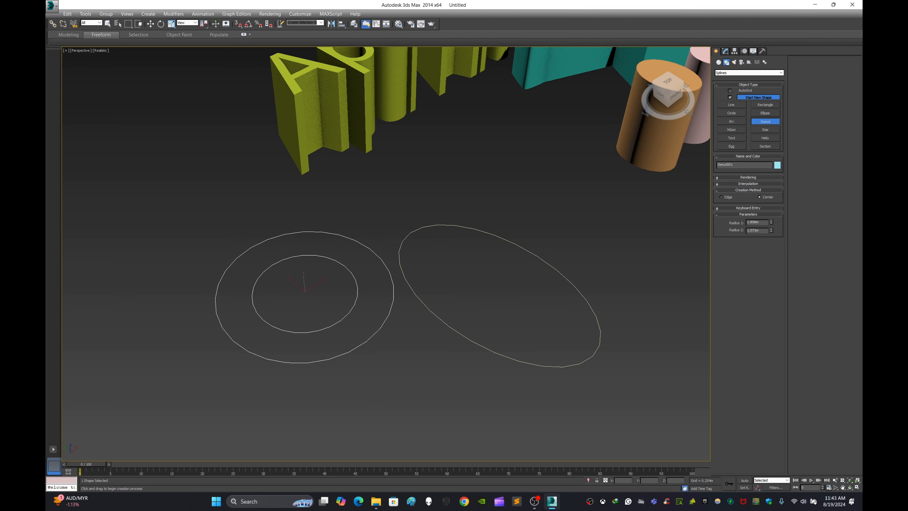
right_click(387, 284)
left_click(386, 284)
left_click(393, 286)
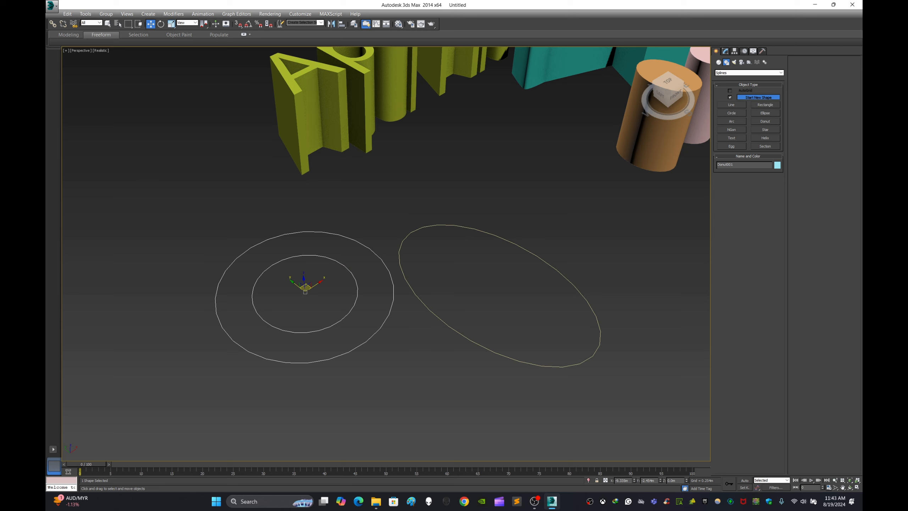
key("Delete")
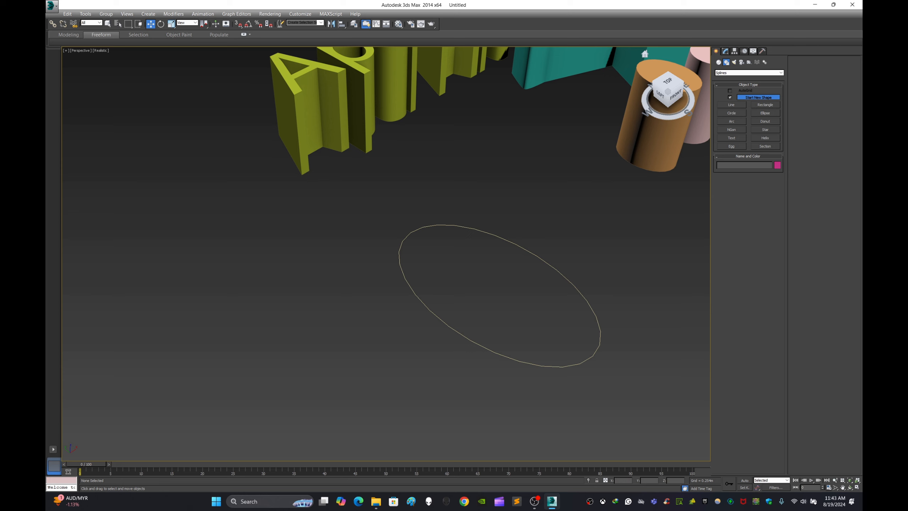
Step: Draw a donut spline beside the large ellipse, with radii of about 2.4 m and 1.0 m
left_click(765, 121)
left_click_drag(238, 261, 345, 289)
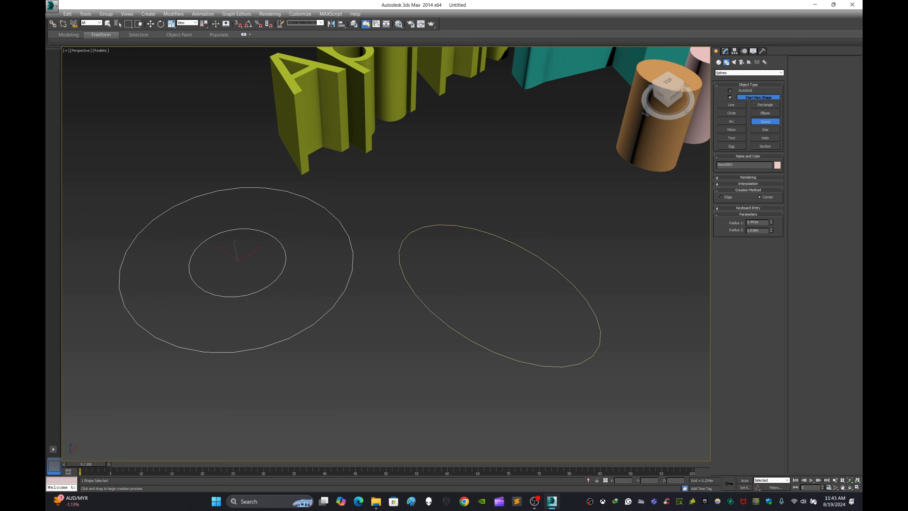
key("w")
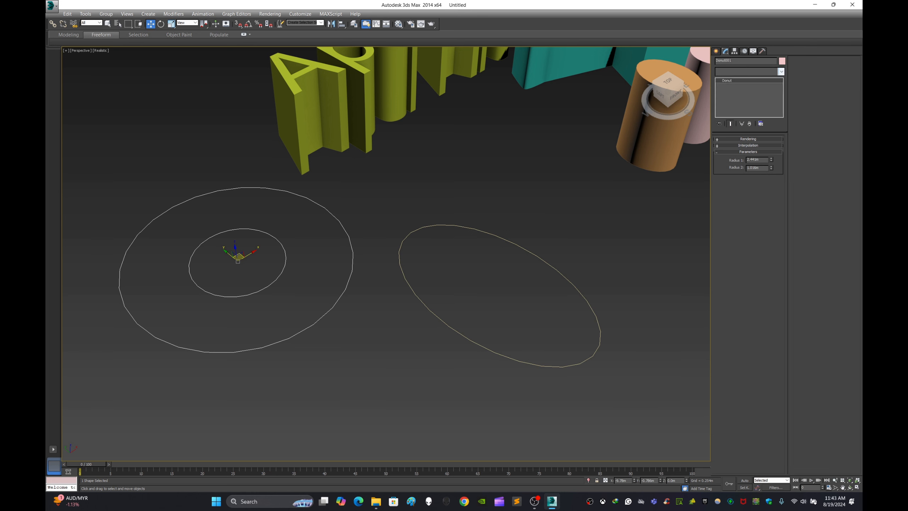
Step: Apply the Extrude modifier to the donut spline and view the resulting solid
left_click(781, 72)
key("e")
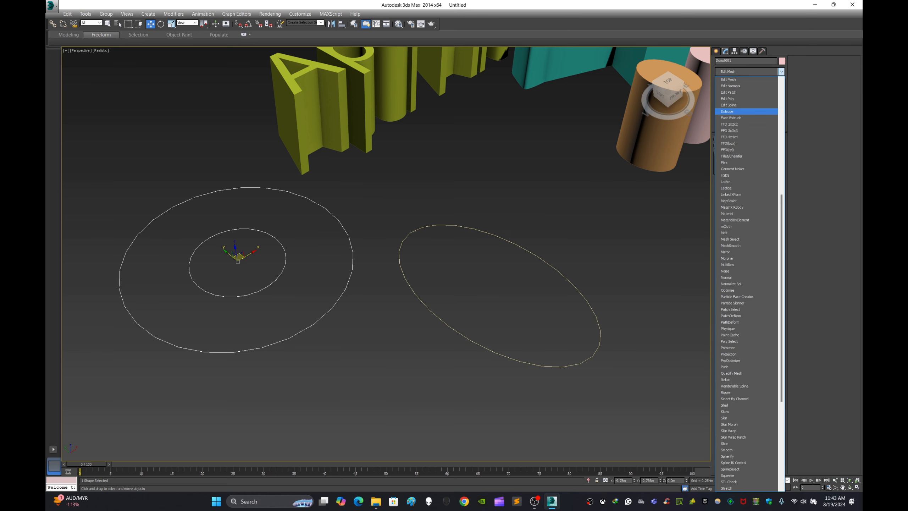
left_click(727, 112)
scroll(387, 253, "down", 4)
middle_click_drag(387, 253, 431, 247, "alt")
scroll(349, 247, "up", 5)
scroll(434, 214, "down", 5)
middle_click_drag(434, 215, 454, 231)
scroll(422, 260, "up", 6)
middle_click_drag(422, 259, 277, 333, "alt")
scroll(442, 263, "down", 5)
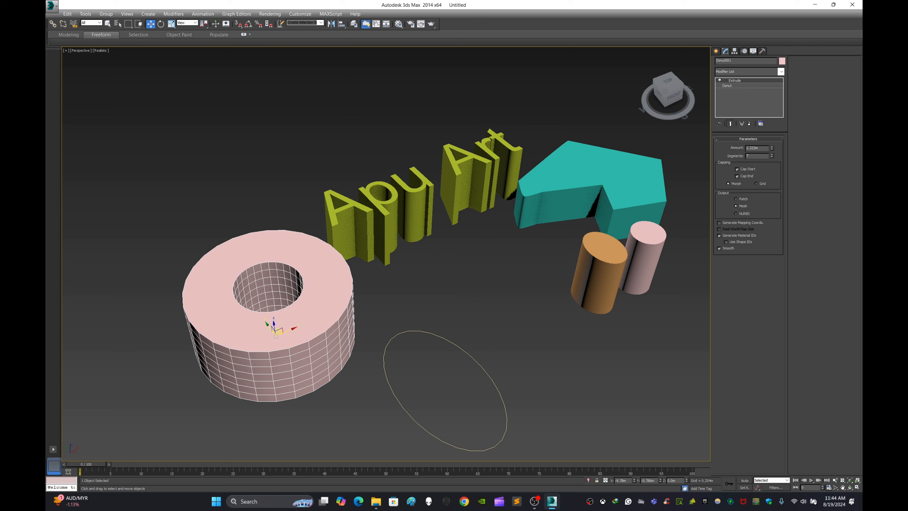
Step: Select the donut, text and line solids together with the unextruded ellipse, and check which modifiers are available for this mixed selection
key("ctrl+d")
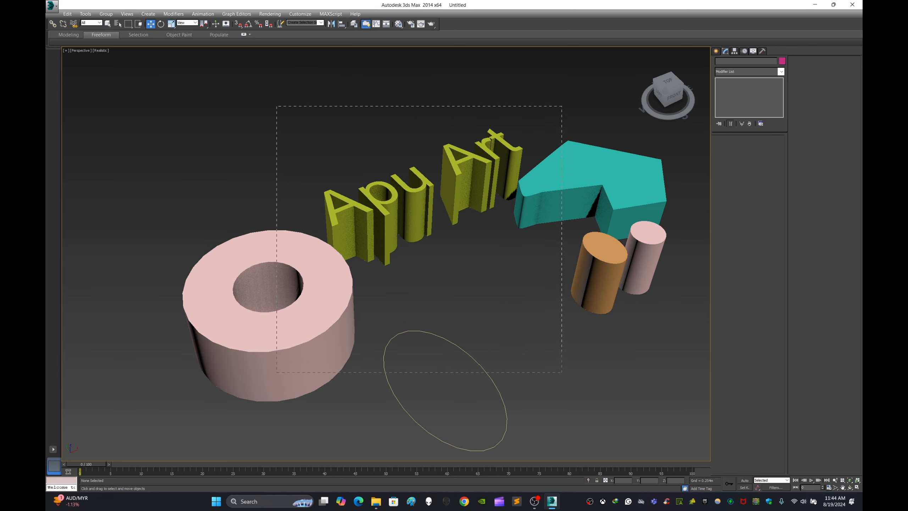
left_click_drag(562, 372, 562, 372)
left_click(781, 71)
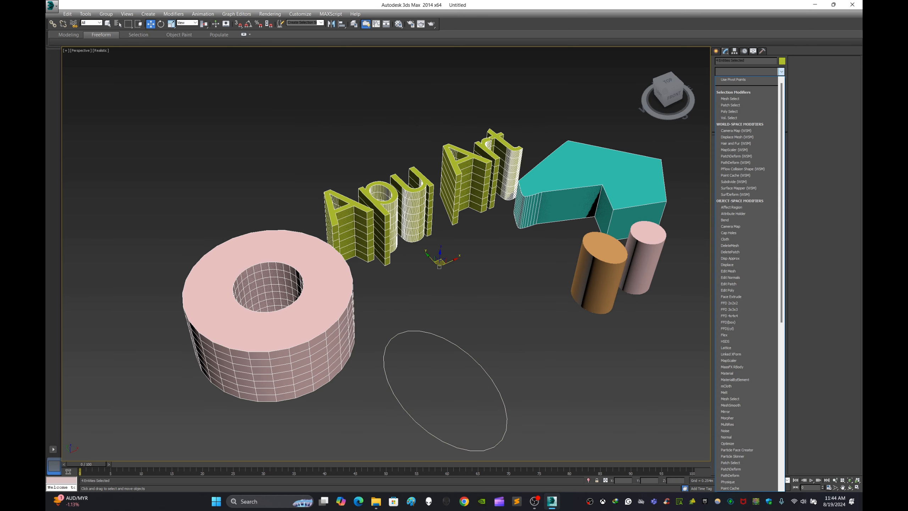
left_click(690, 82)
middle_click_drag(536, 228, 485, 211)
middle_click_drag(486, 211, 518, 191, "alt")
middle_click_drag(411, 287, 447, 214)
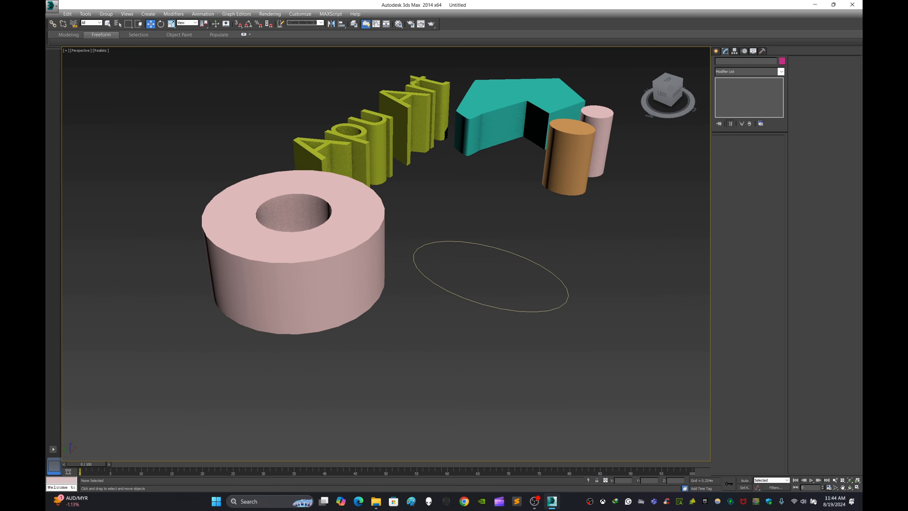
left_click_drag(482, 223, 512, 262)
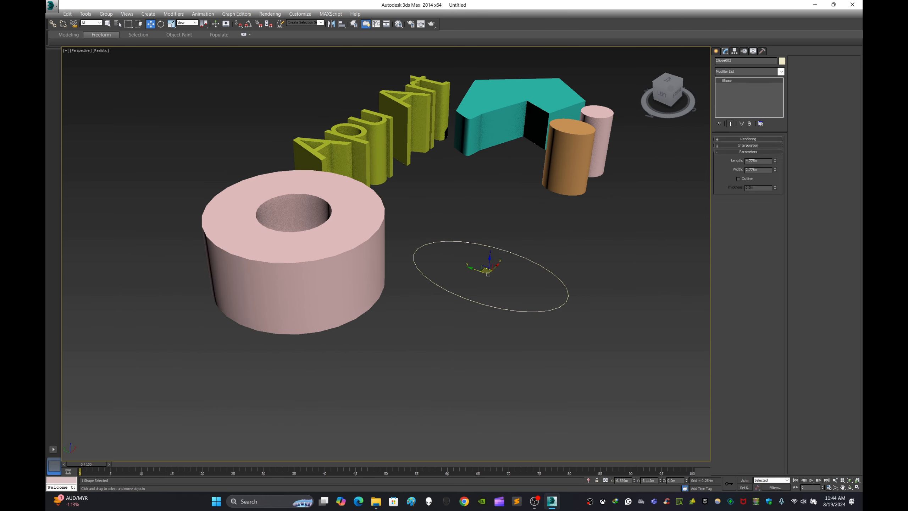
left_click(529, 221)
middle_click_drag(529, 221, 460, 230)
left_click(716, 51)
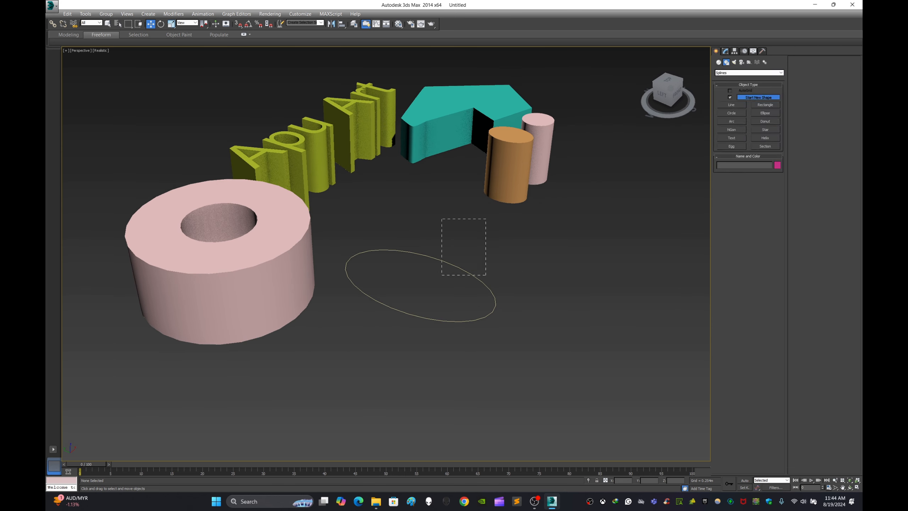
left_click_drag(486, 274, 485, 275)
key("ctrl+d")
middle_click_drag(421, 279, 500, 299)
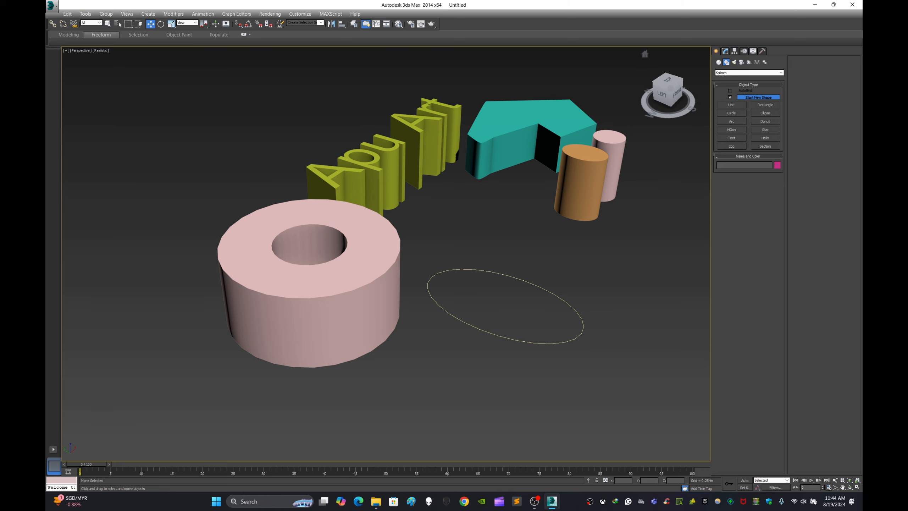
left_click_drag(512, 258, 551, 304)
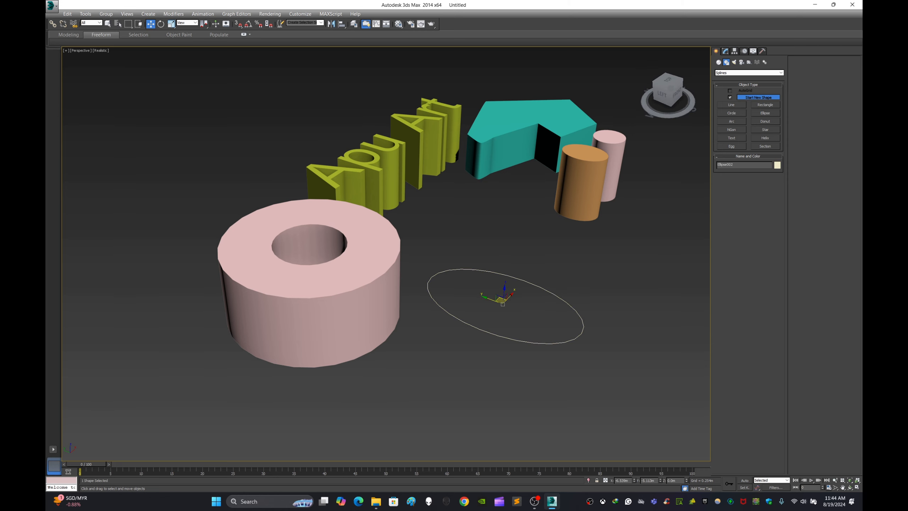
middle_click_drag(551, 304, 348, 298)
key("ctrl+d")
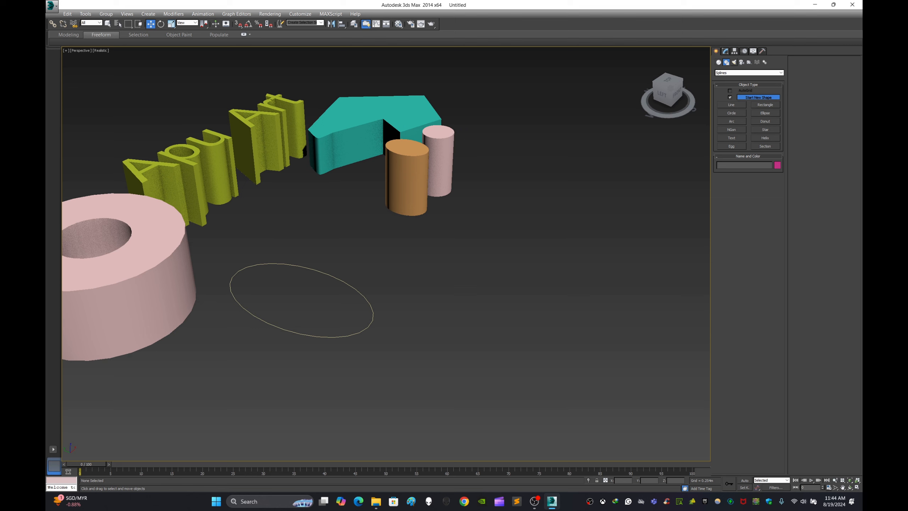
Step: Draw a closed, irregular nine-point line spline on the ground beside the unextruded ellipse, with one slightly curved corner
left_click(732, 105)
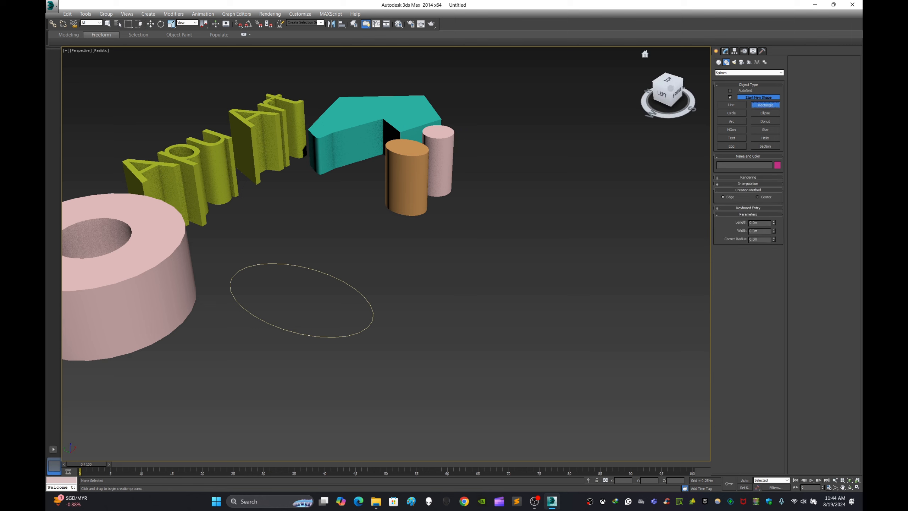
left_click(525, 212)
left_click(644, 193)
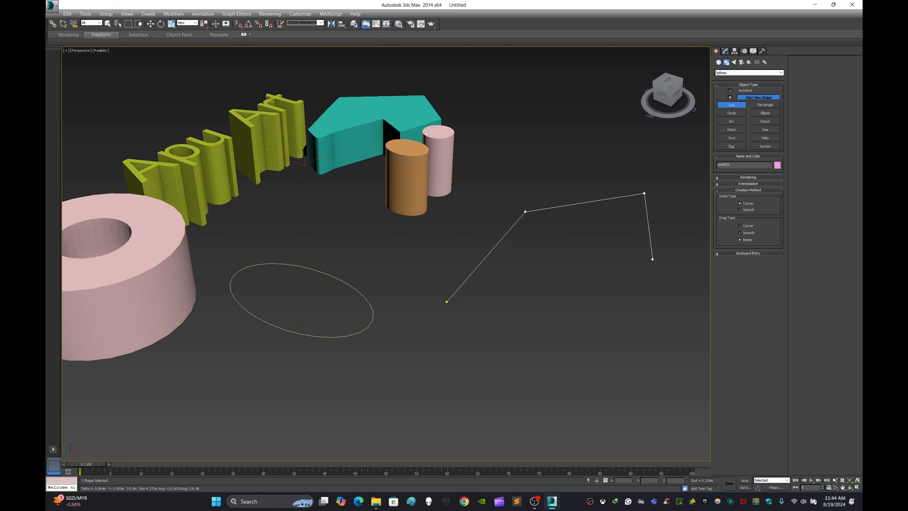
left_click(653, 261)
left_click(674, 324)
left_click(556, 393)
left_click(416, 442)
left_click(395, 378)
left_click(463, 356)
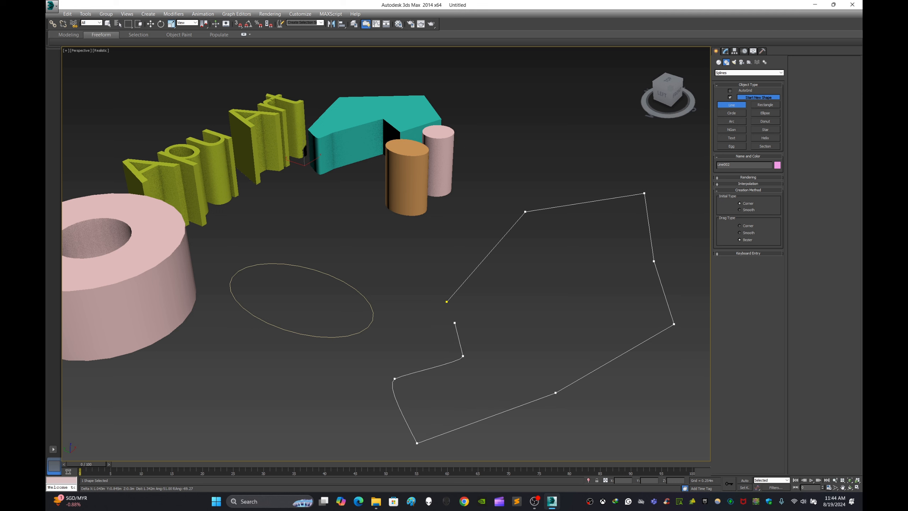
left_click(446, 302)
left_click(437, 273)
Step: Apply the Extrude modifier to the new closed line spline
left_click(725, 51)
left_click(781, 72)
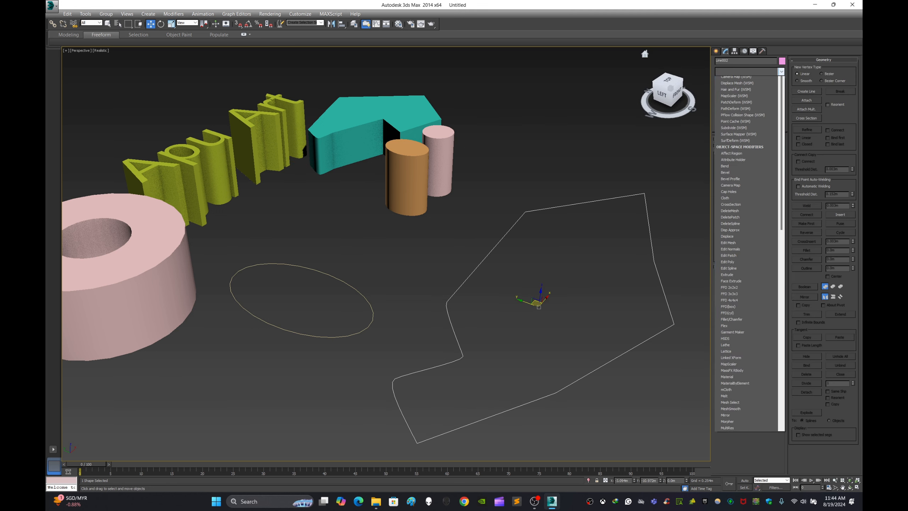
key("e")
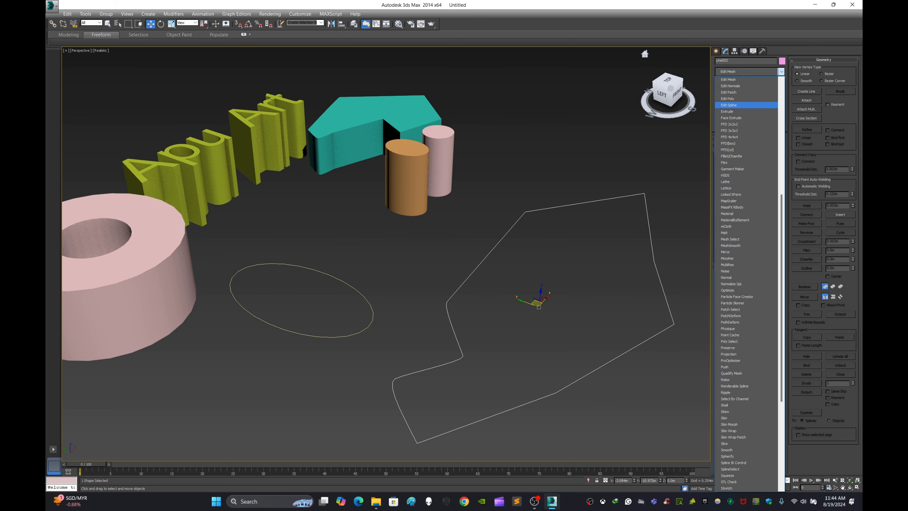
key("e")
key("e")
key("e")
key("e")
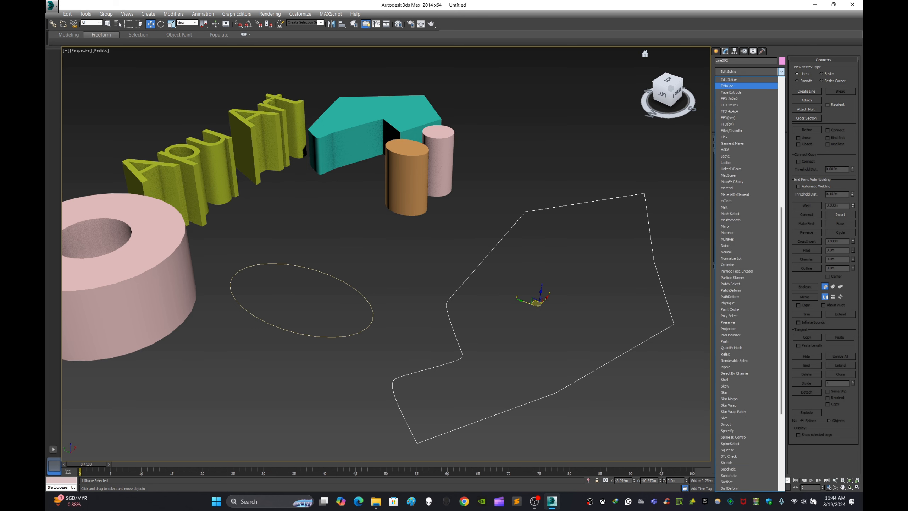
key("Return")
Step: Turn off the Extrude modifier in the new line solid's modifier stack
middle_click_drag(500, 268, 422, 251, "alt")
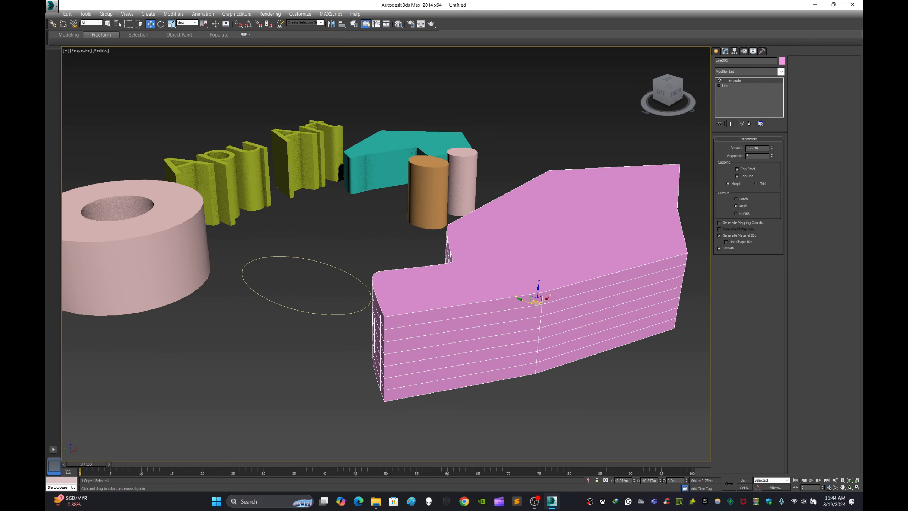
scroll(547, 275, "down", 3)
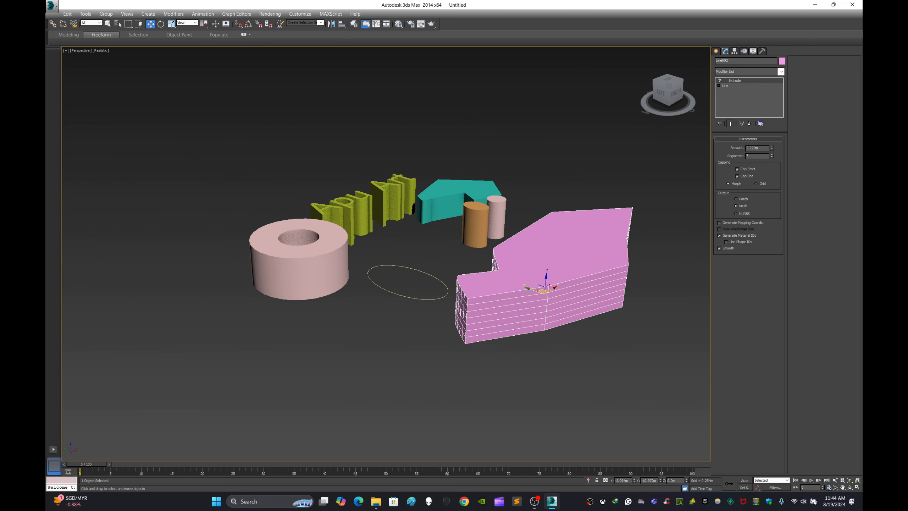
middle_click_drag(540, 240, 505, 270)
scroll(533, 286, "up", 3)
scroll(572, 219, "down", 3)
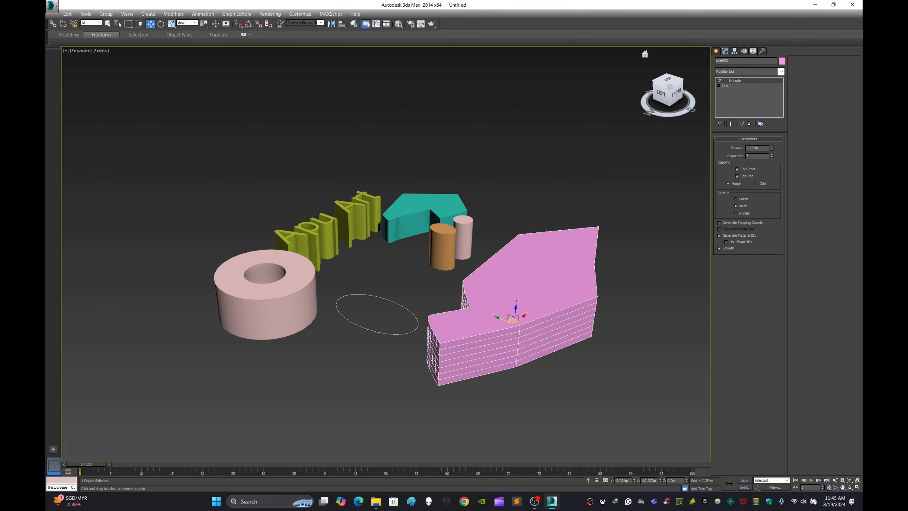
left_click(720, 81)
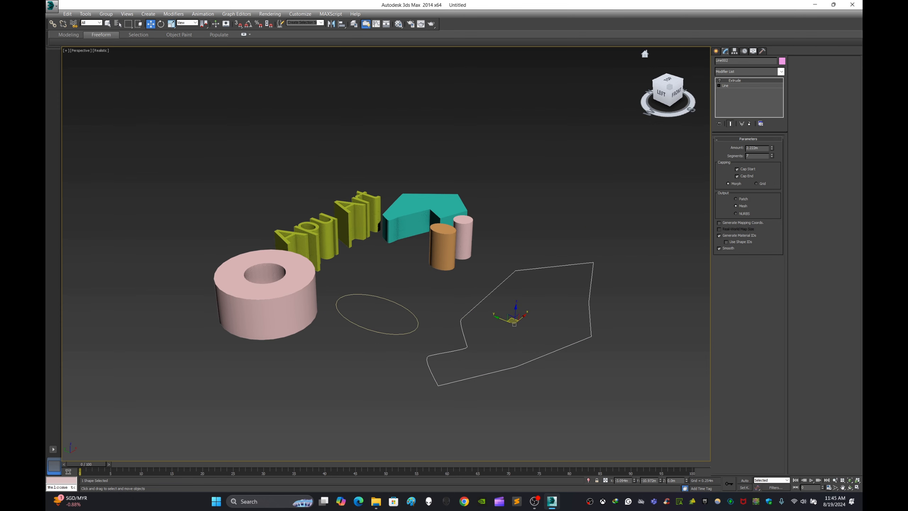
Step: Turn the Extrude modifier back on for the irregular line solid and raise its extrusion amount to make a much taller block
scroll(577, 343, "up", 3)
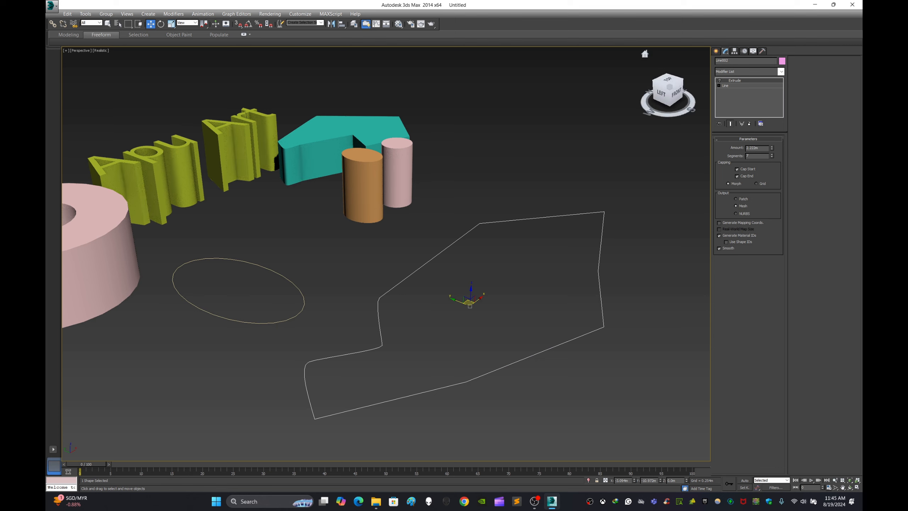
left_click(720, 80)
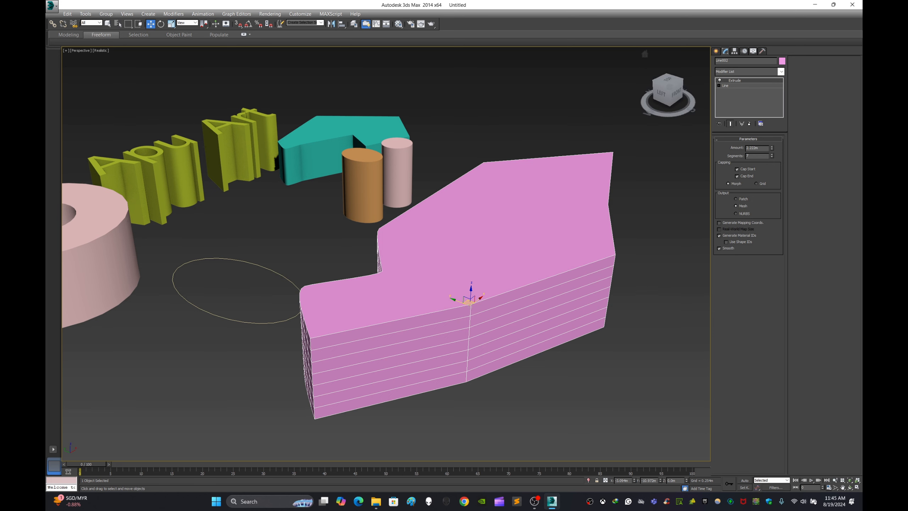
left_click_drag(771, 148, 772, 70)
scroll(472, 252, "down", 6)
middle_click_drag(472, 252, 555, 272, "alt")
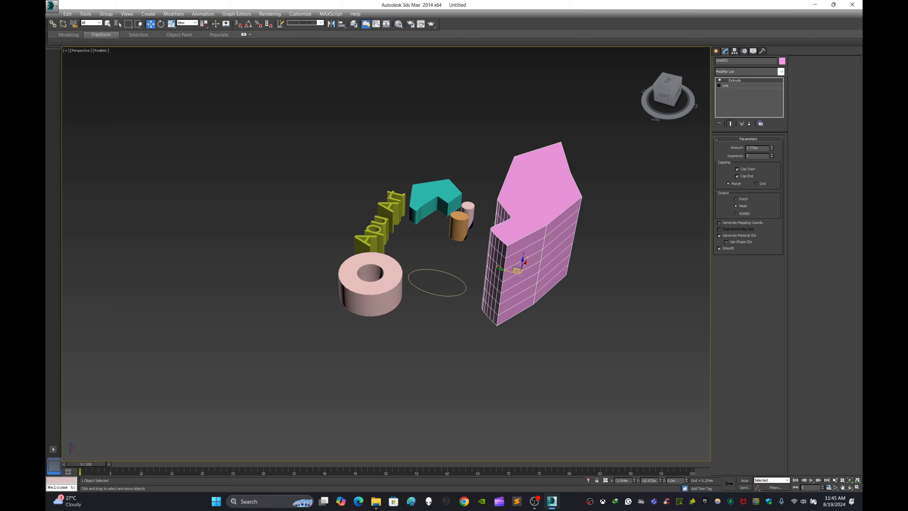
mouse_move(520, 274)
middle_mouse_down("alt")
mouse_move(495, 273)
mouse_move(494, 240)
mouse_move(481, 236)
mouse_move(482, 265)
mouse_move(509, 282)
mouse_move(528, 249)
mouse_move(521, 222)
mouse_move(452, 246)
mouse_move(136, 249)
mouse_move(286, 218)
mouse_move(361, 220)
mouse_move(289, 259)
mouse_move(426, 280)
mouse_move(483, 276)
mouse_move(518, 247)
mouse_move(586, 234)
mouse_move(500, 238)
mouse_move(536, 283)
middle_mouse_up("alt")
scroll(507, 279, "up", 4)
left_click(304, 340)
middle_click_drag(304, 340, 68, 311, "alt")
scroll(454, 243, "down", 5)
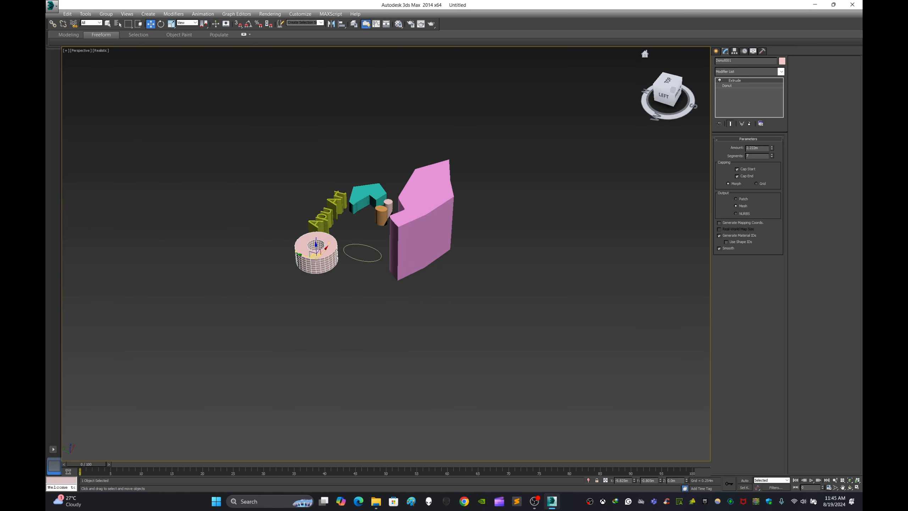
Step: In a top-down view, draw two long, narrow rectangle splines crossing each other on empty ground beside the tall irregular solid
left_click(668, 81)
middle_click_drag(536, 179, 430, 211)
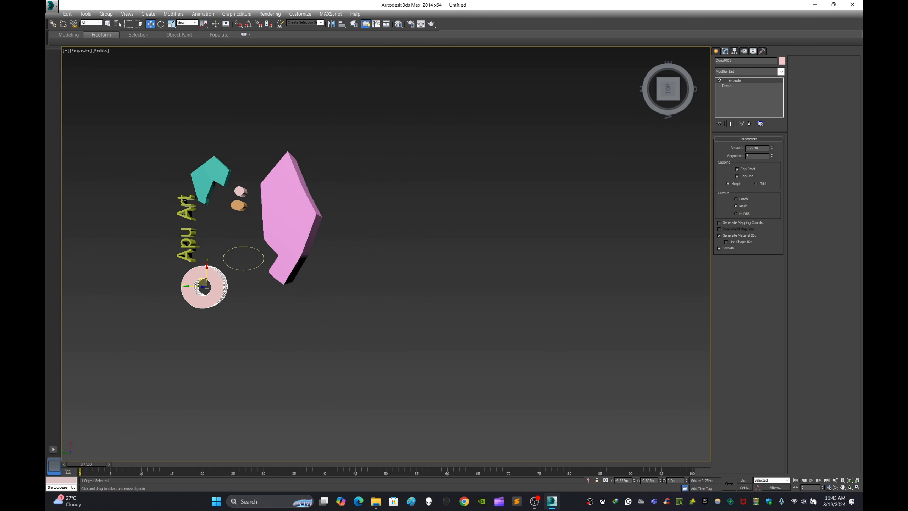
scroll(467, 219, "up", 3)
left_click(716, 51)
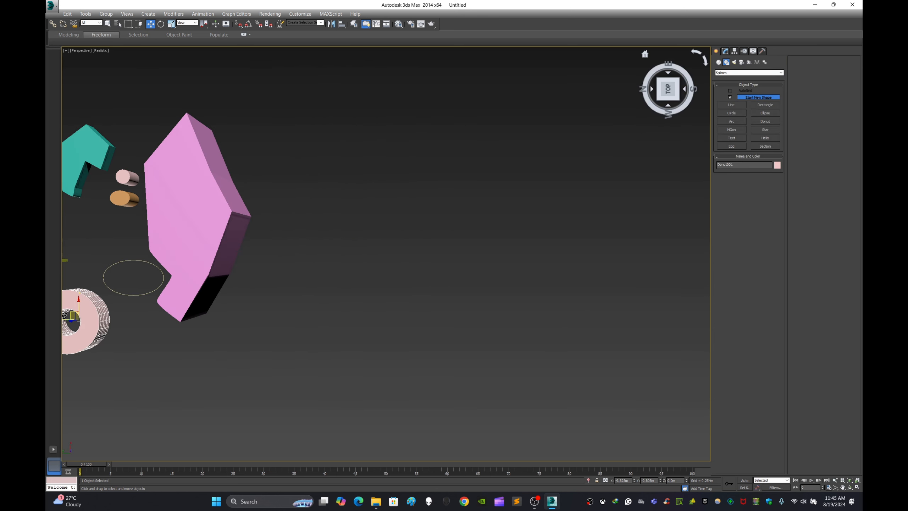
left_click(731, 105)
middle_click_drag(465, 229, 404, 225)
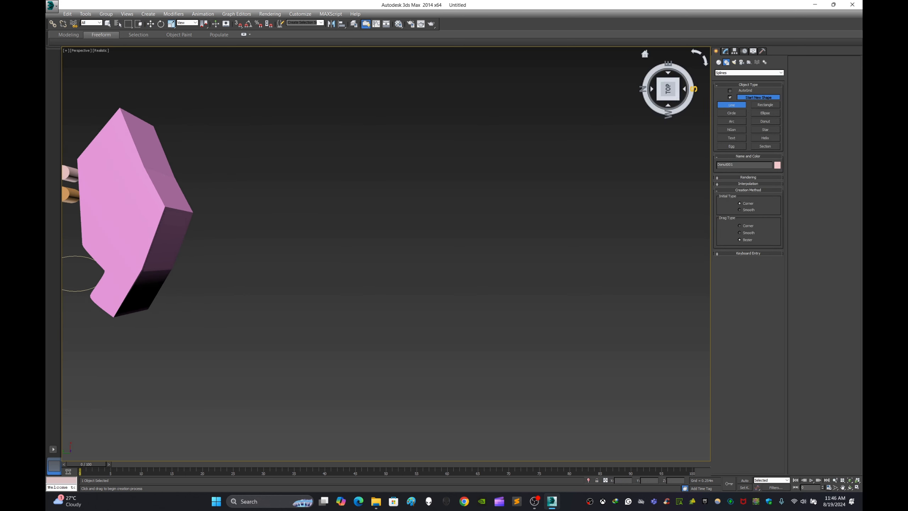
left_click(766, 104)
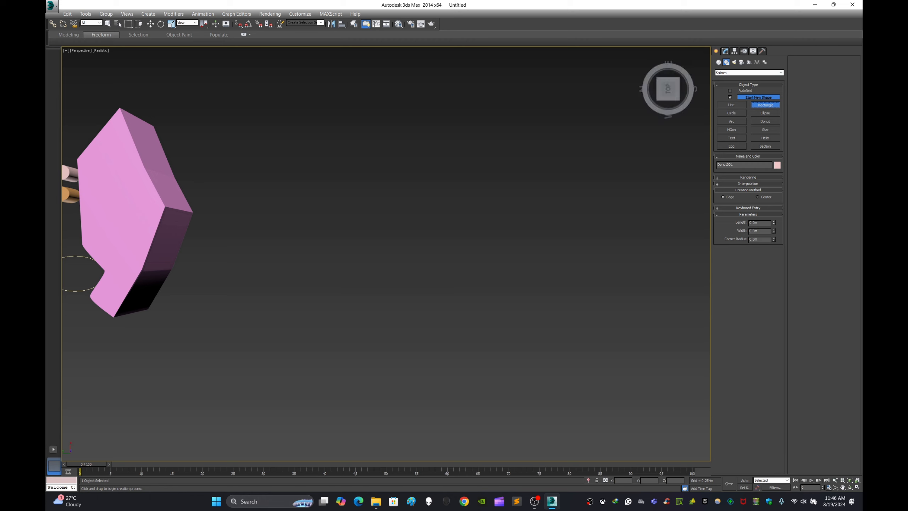
left_click_drag(376, 135, 414, 434)
left_click_drag(239, 255, 553, 300)
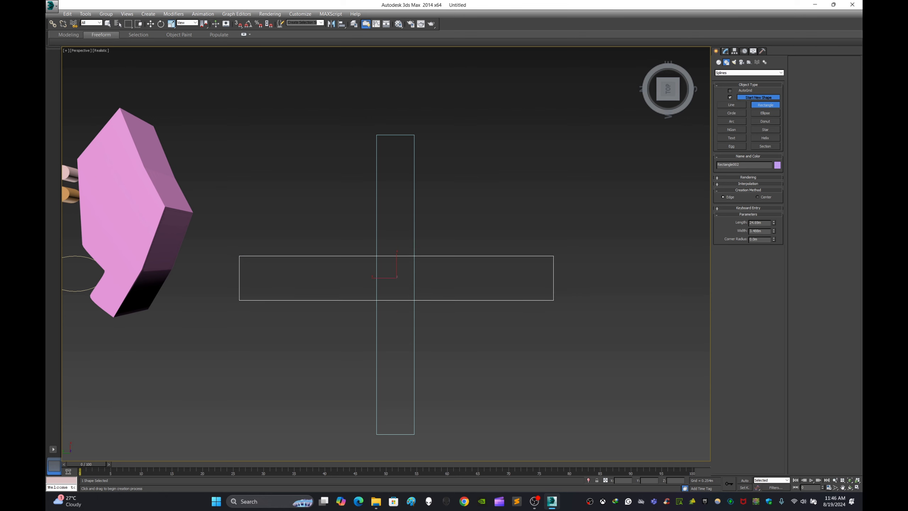
Step: Select both crossing rectangles and move them together across the ground, farther from the tall irregular solid
left_click(151, 24)
middle_click_drag(339, 243, 289, 170, "alt")
scroll(396, 323, "up", 3)
left_click(396, 323)
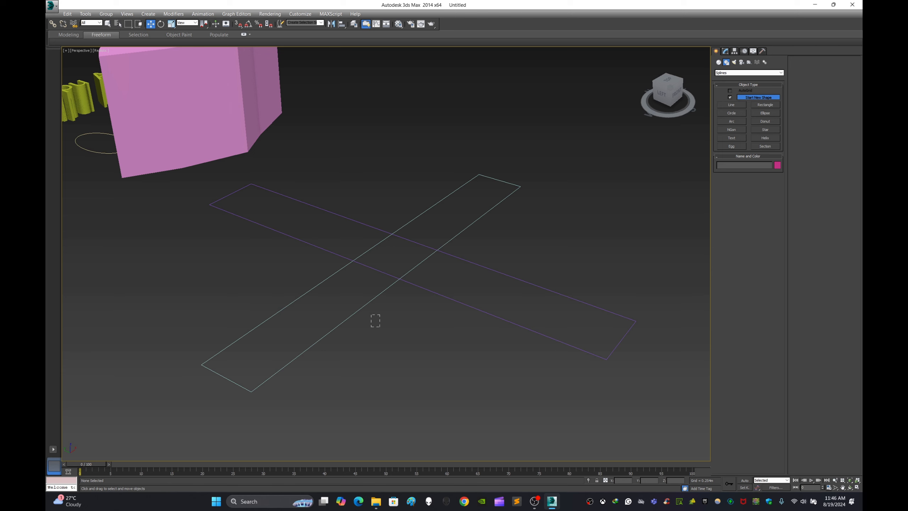
left_click_drag(371, 315, 336, 250)
left_click(725, 51)
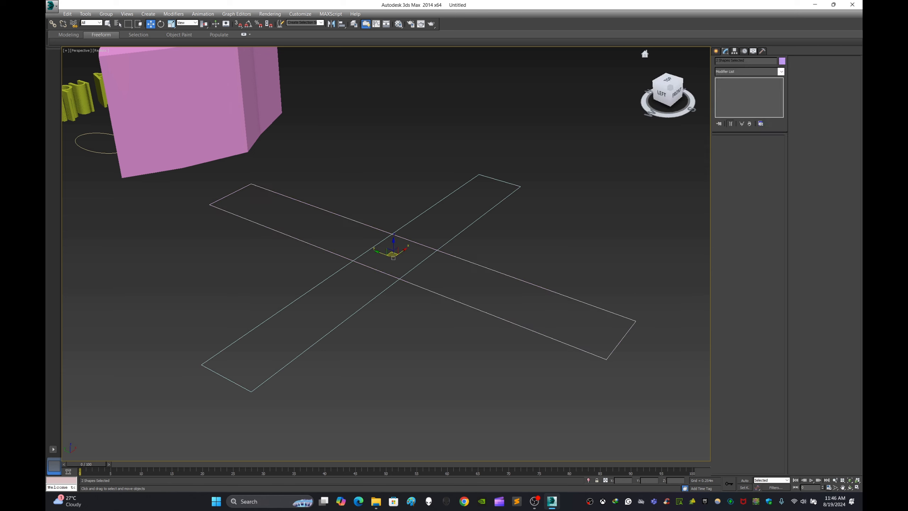
left_click_drag(393, 255, 588, 318)
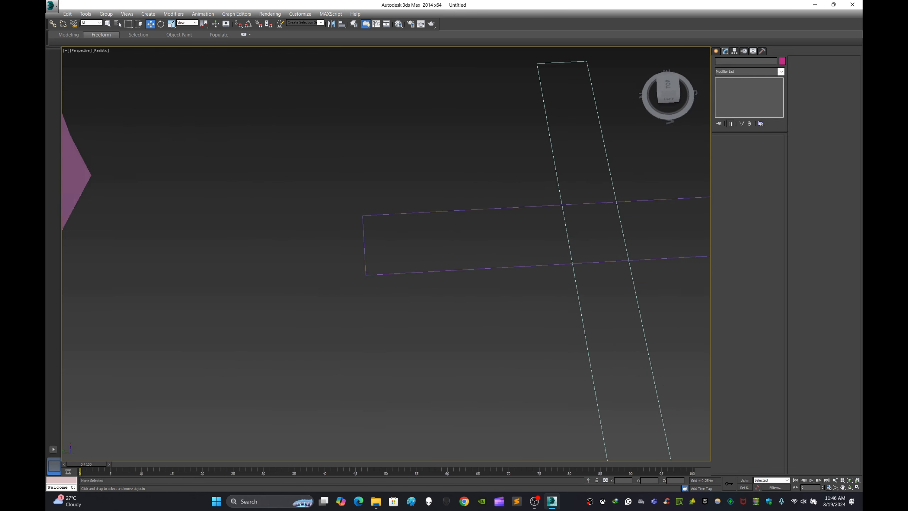
Step: Draw a closed four-point line spline in one of the corners between the two crossing rectangles
mouse_move(461, 215)
middle_mouse_down("alt")
mouse_move(465, 232)
mouse_move(354, 286)
middle_mouse_up("alt")
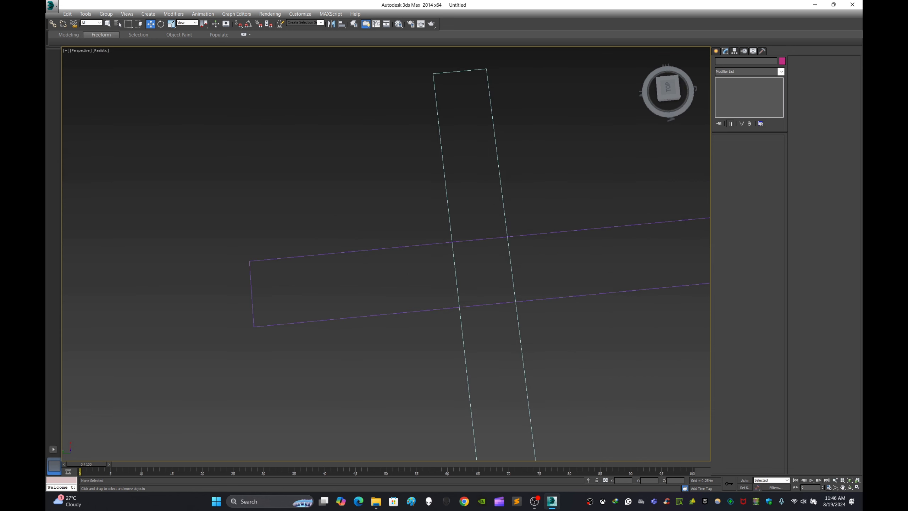
left_click(715, 52)
left_click(732, 105)
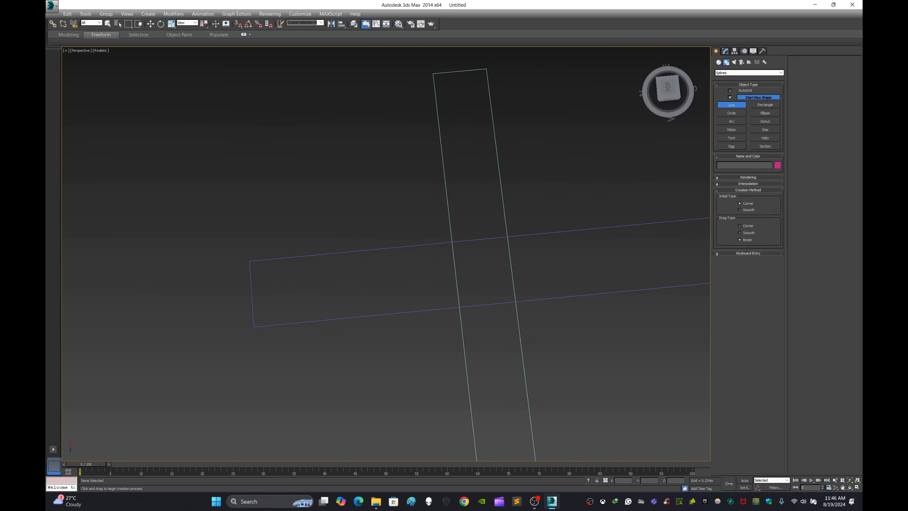
left_click(284, 238)
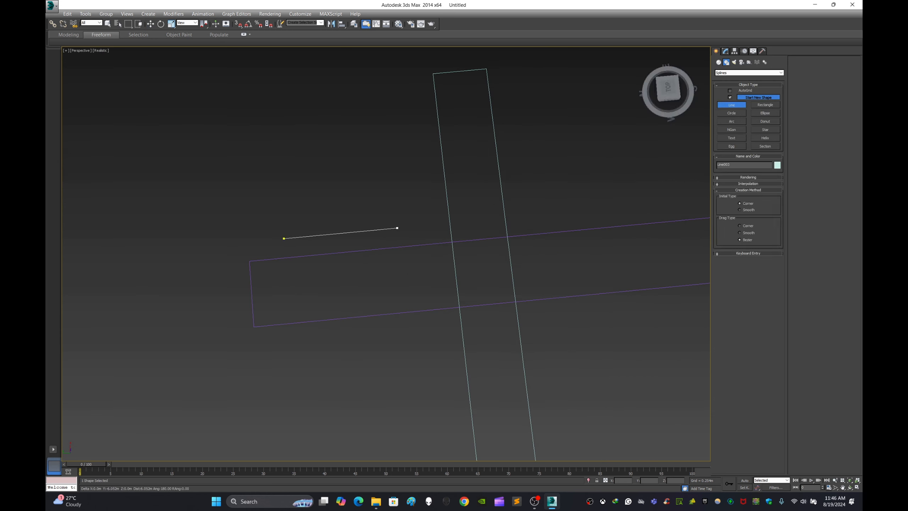
left_click(397, 228)
left_click(398, 152)
left_click(310, 167)
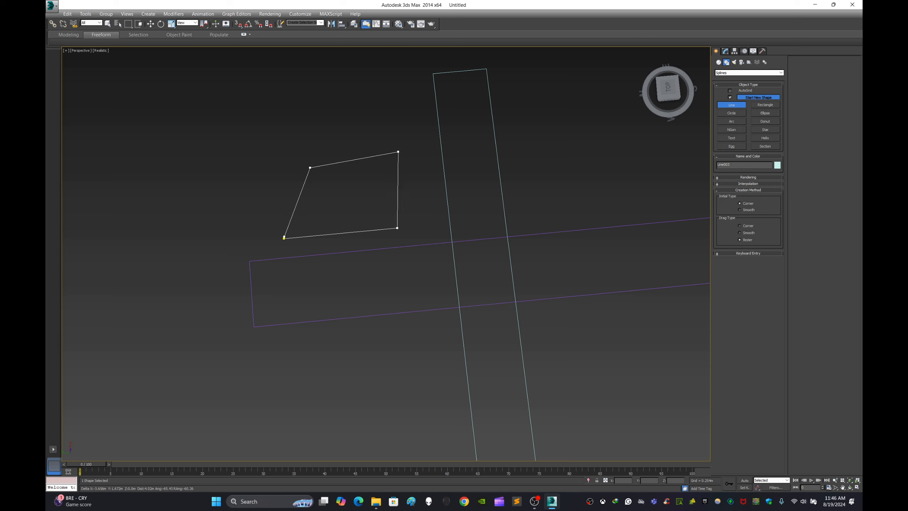
left_click(284, 238)
key("Return")
Step: Draw a second closed four-point line spline next to the first, along the same side of the rectangle
left_click(286, 156)
left_click(399, 130)
left_click(404, 83)
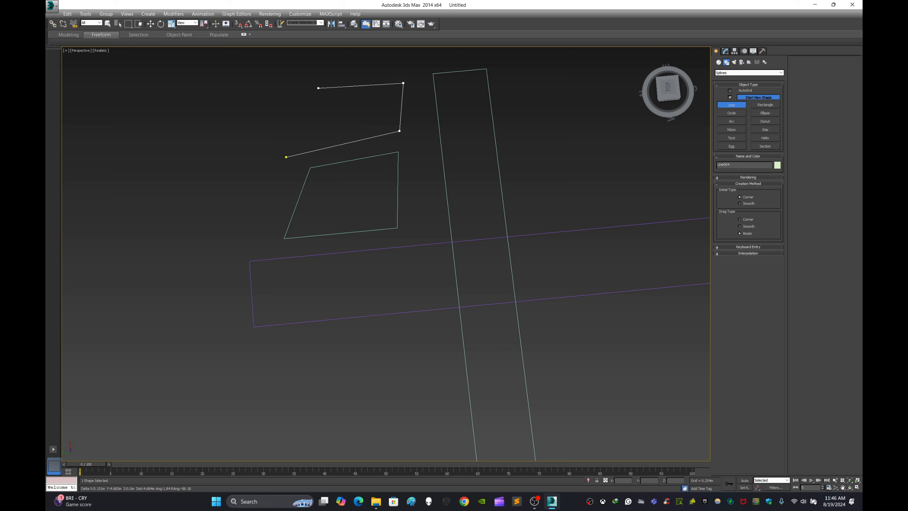
left_click(318, 86)
left_click(286, 157)
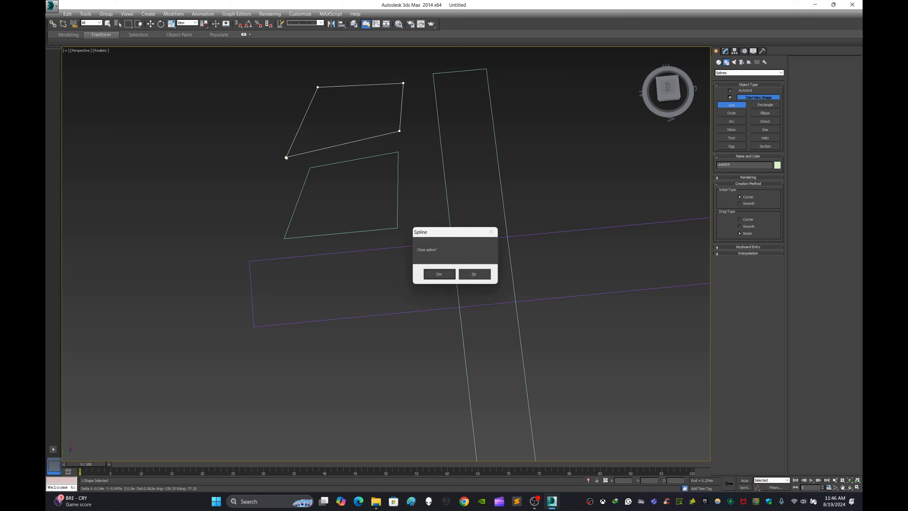
key("Return")
Step: Draw a closed four-point line spline with one curved corner across the rectangle from the first two line shapes
left_click(528, 137)
left_click(524, 227)
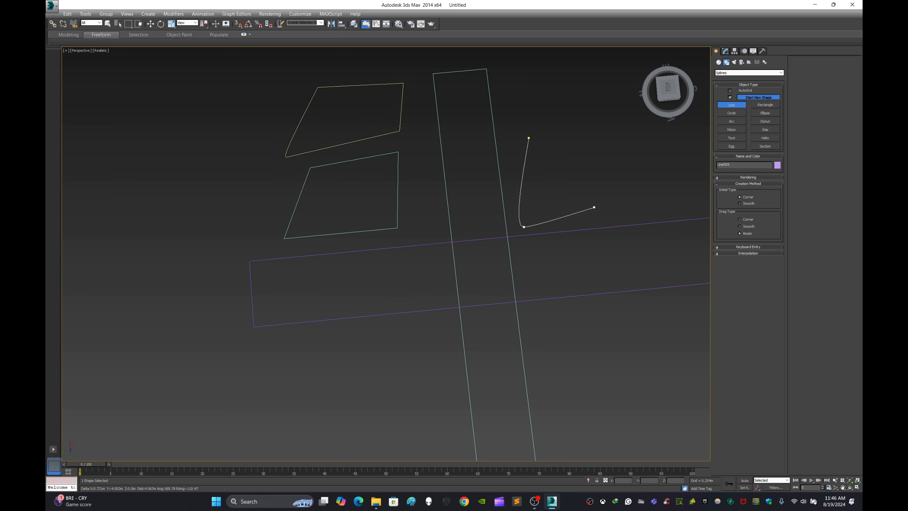
left_click(624, 211)
left_click(632, 141)
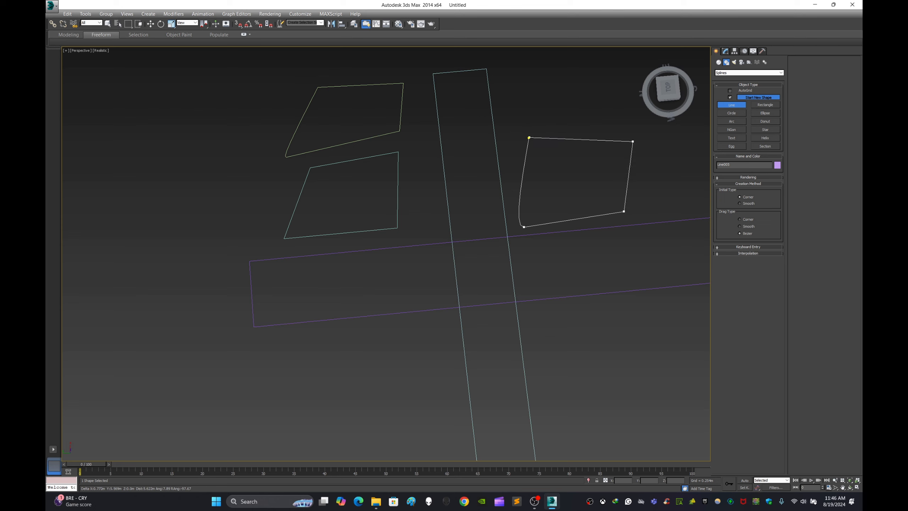
left_click(529, 137)
key("Return")
Step: Draw a closed five-point line spline beyond the curved-corner shape, farther from the rectangle crossing
middle_click_drag(569, 156, 432, 240)
left_click(401, 190)
left_click(418, 140)
left_click(561, 152)
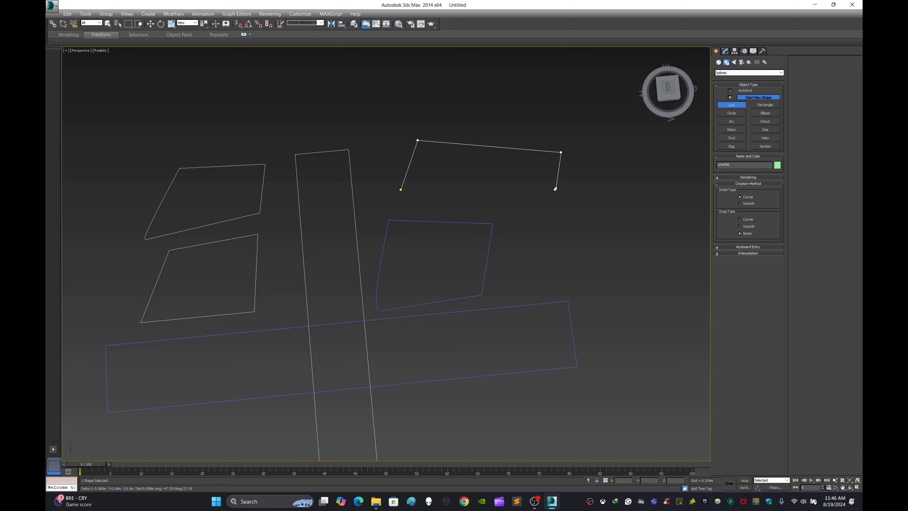
left_click(555, 188)
left_click(444, 216)
left_click(401, 189)
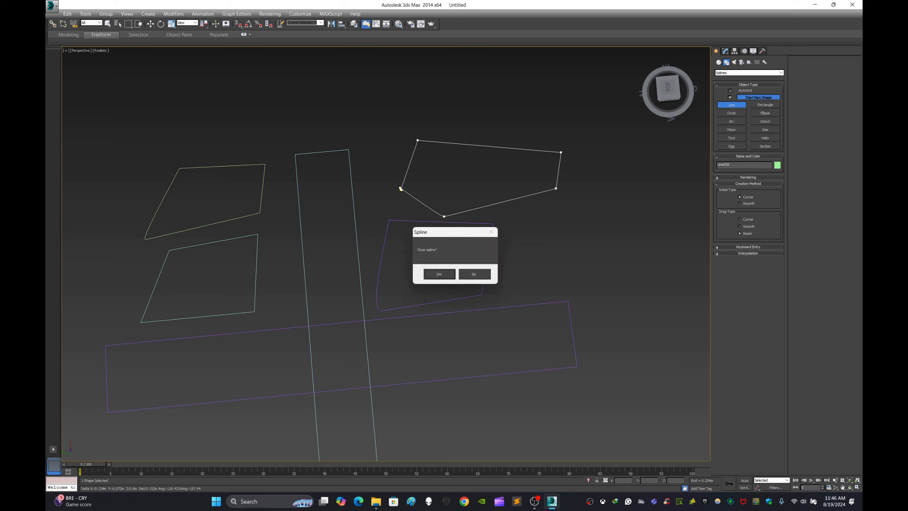
left_click(439, 274)
Step: Draw another closed five-point line spline in an empty corner of the crossing, opposite the curved-corner shape
middle_click_drag(435, 297, 531, 188)
left_click(492, 309)
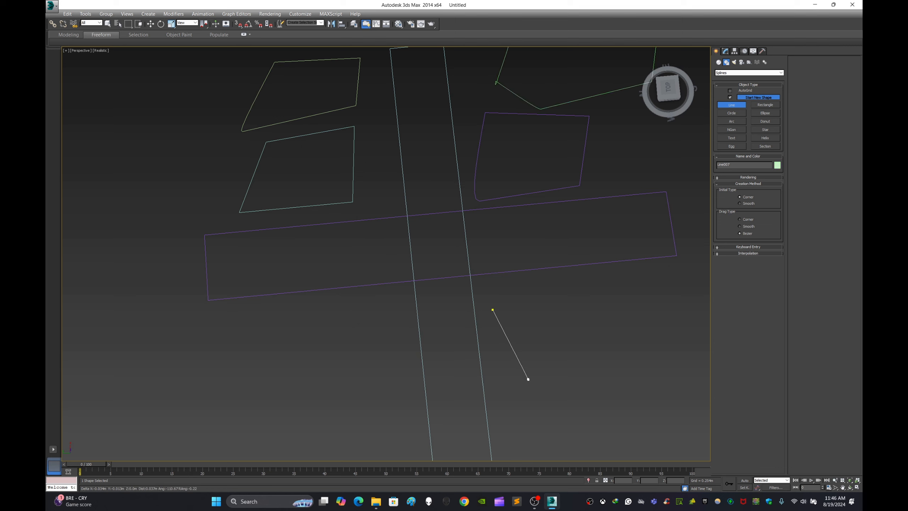
left_click(596, 323)
left_click(642, 290)
left_click(595, 284)
left_click(492, 308)
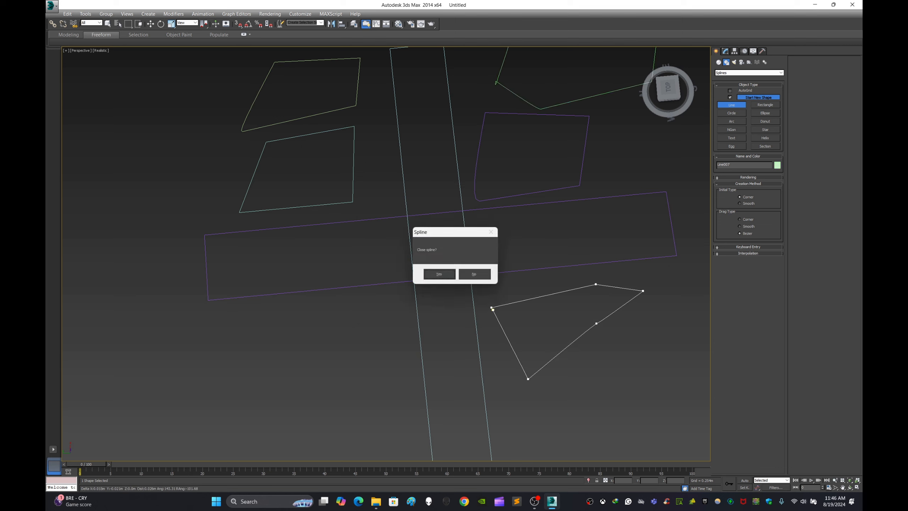
left_click(439, 274)
Step: Select both rectangles and all five line splines together and apply the Extrude modifier to them
scroll(446, 269, "down", 5)
middle_click_drag(445, 268, 488, 247, "alt")
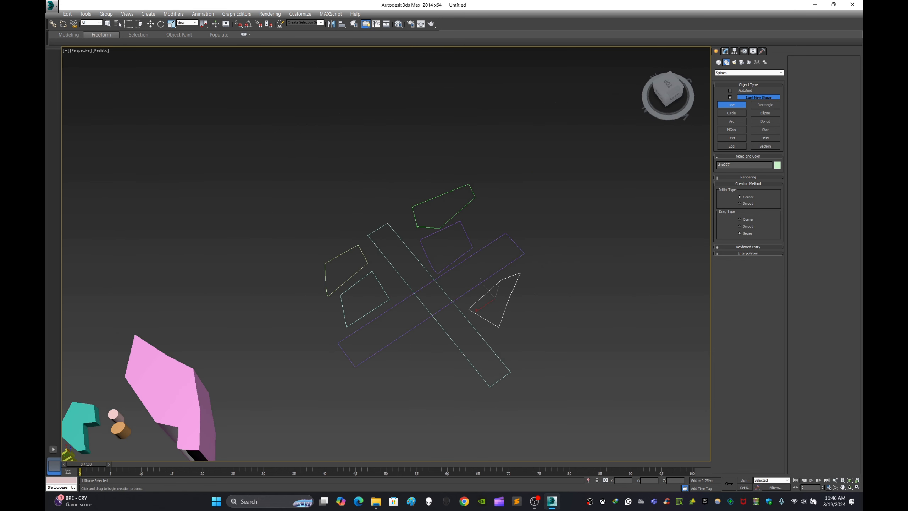
left_click(151, 24)
left_click(228, 124)
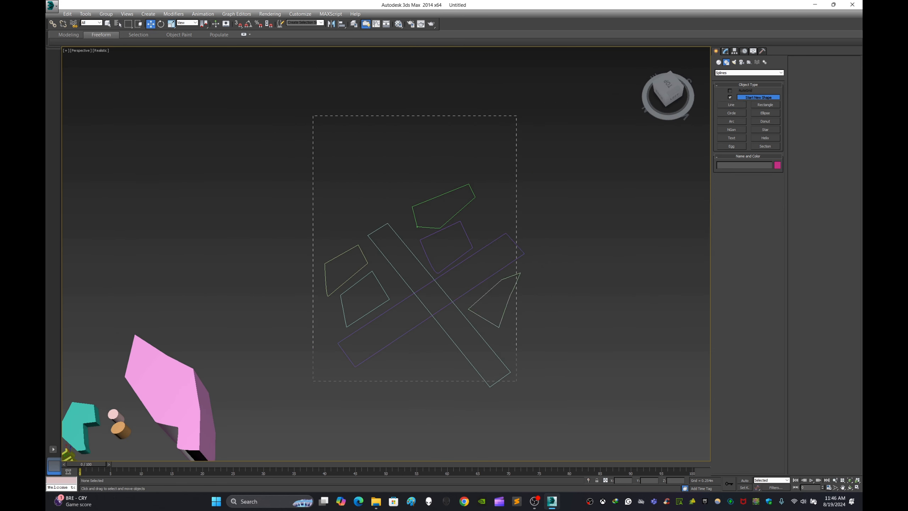
left_click_drag(517, 381, 516, 381)
left_click(725, 50)
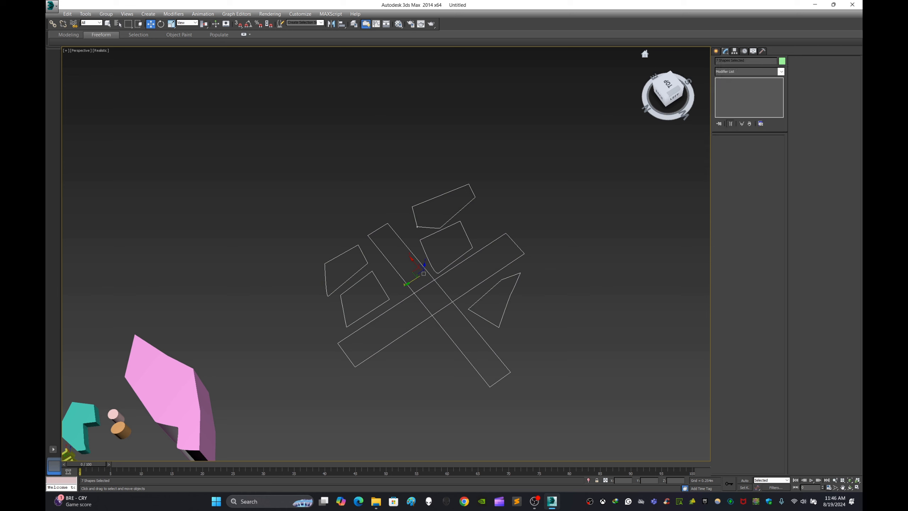
left_click(781, 71)
key("e")
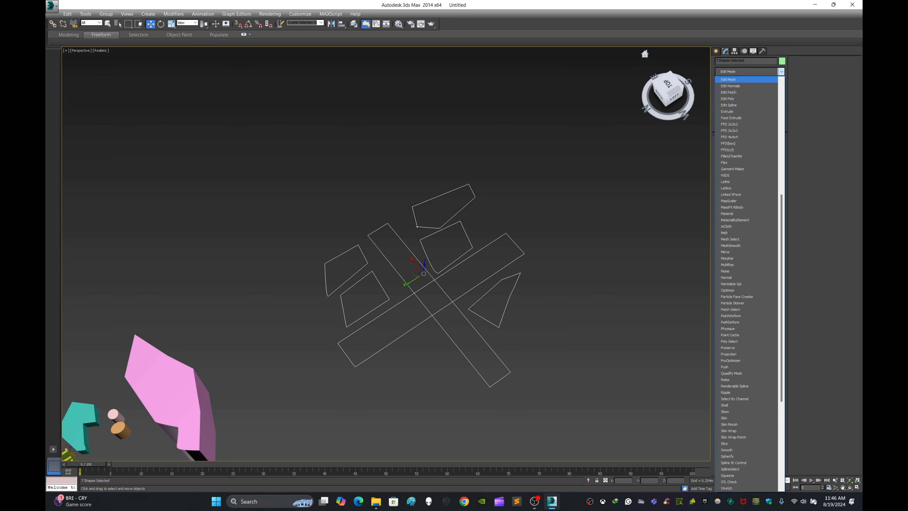
scroll(736, 99, "down", 1)
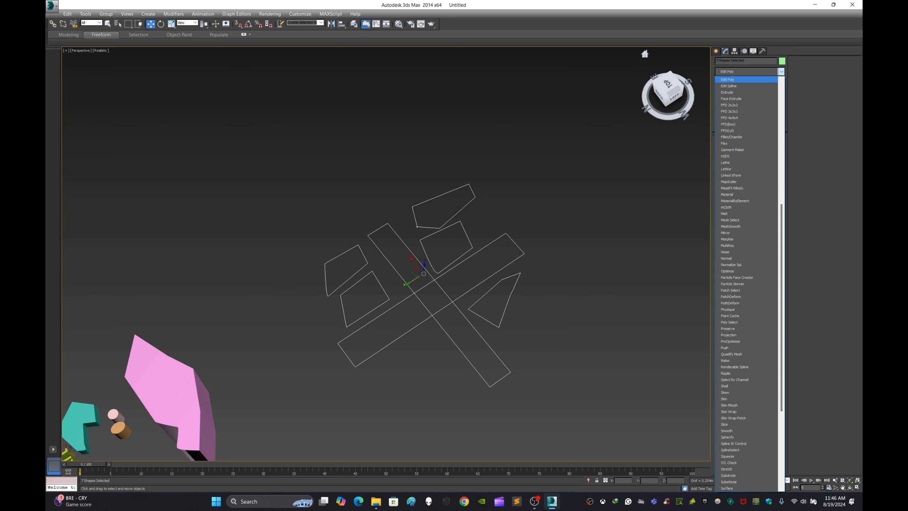
left_click(737, 93)
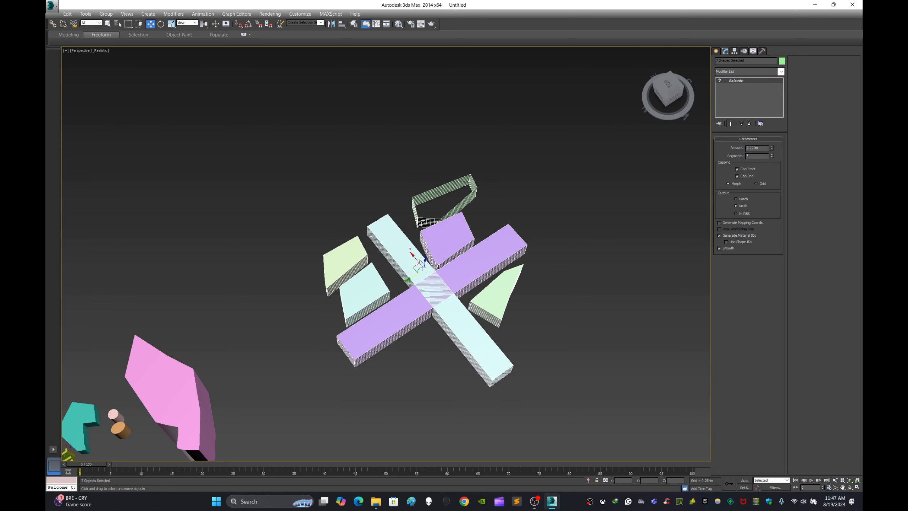
Step: Examine the extruded layout from several angles, selecting the two crossing bars to inspect their overlap
middle_click_drag(397, 362, 394, 337, "alt")
left_click(394, 336)
scroll(393, 337, "up", 3)
scroll(405, 336, "up", 3)
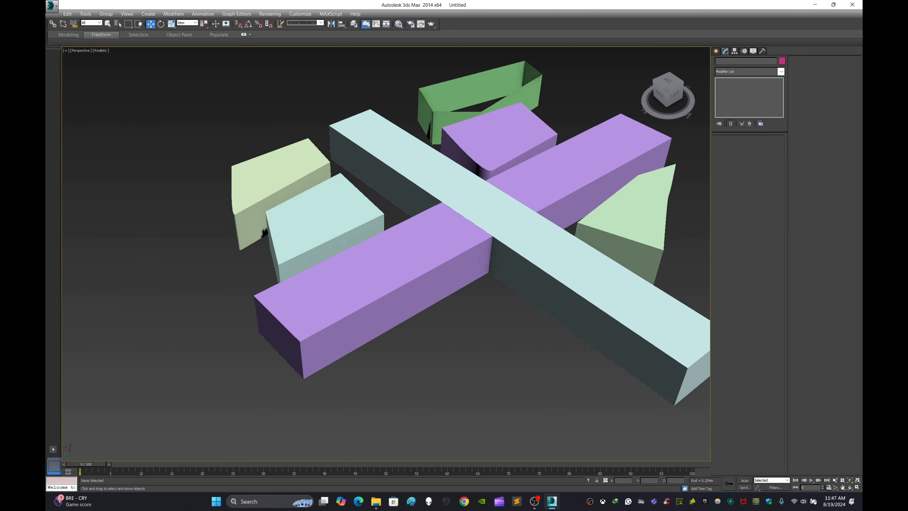
left_click(481, 230)
left_click(485, 222, "ctrl")
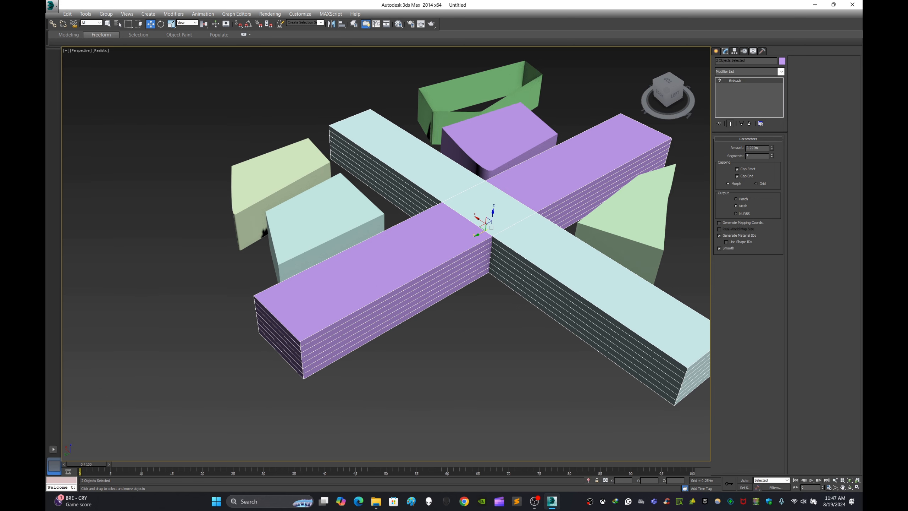
middle_click_drag(491, 228, 443, 240)
left_click(438, 331)
middle_click_drag(438, 331, 557, 304, "alt")
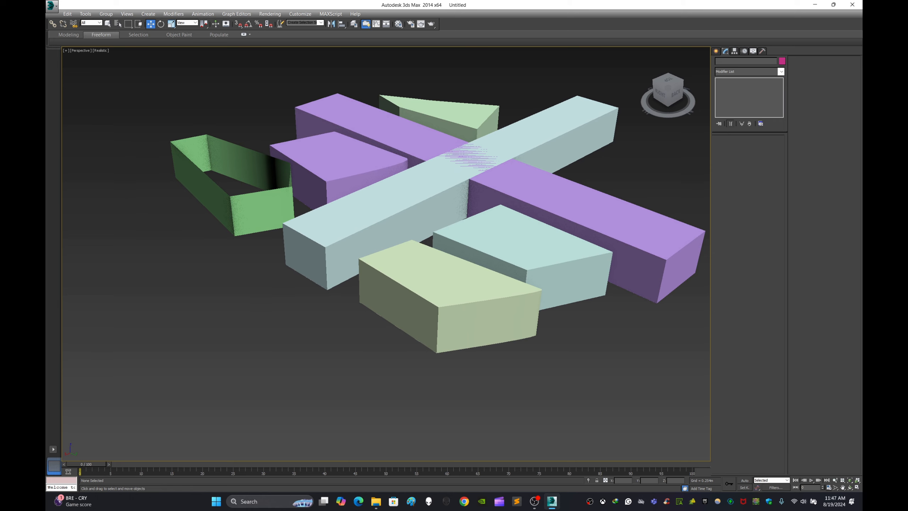
Step: Select all the extruded bars and blocks of the crossing layout and delete them
scroll(480, 168, "down", 4)
middle_click_drag(479, 168, 701, 152, "alt")
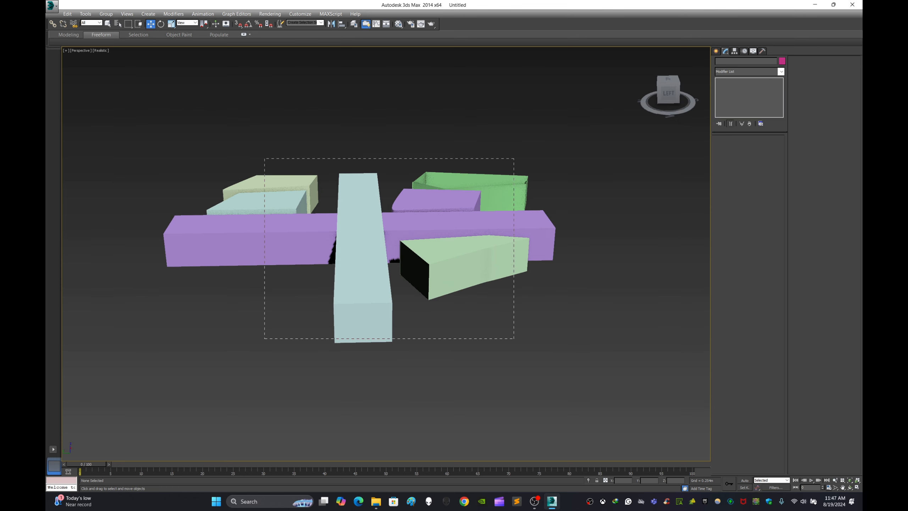
left_click_drag(514, 339, 514, 339)
key("Delete")
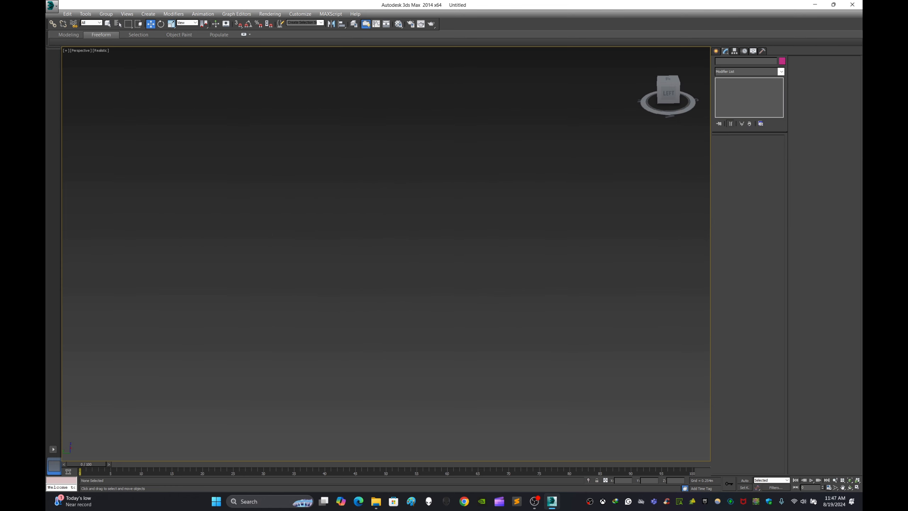
Step: Examine the remaining extruded polygons, cylinders, ring and text together with the flat ellipse from above and from an angle
middle_click_drag(397, 210, 465, 193)
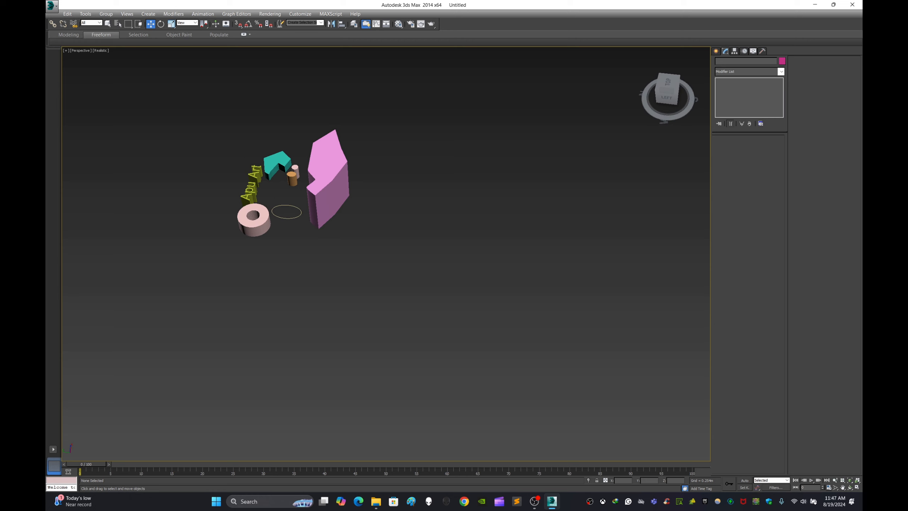
left_click_drag(667, 91, 647, 99)
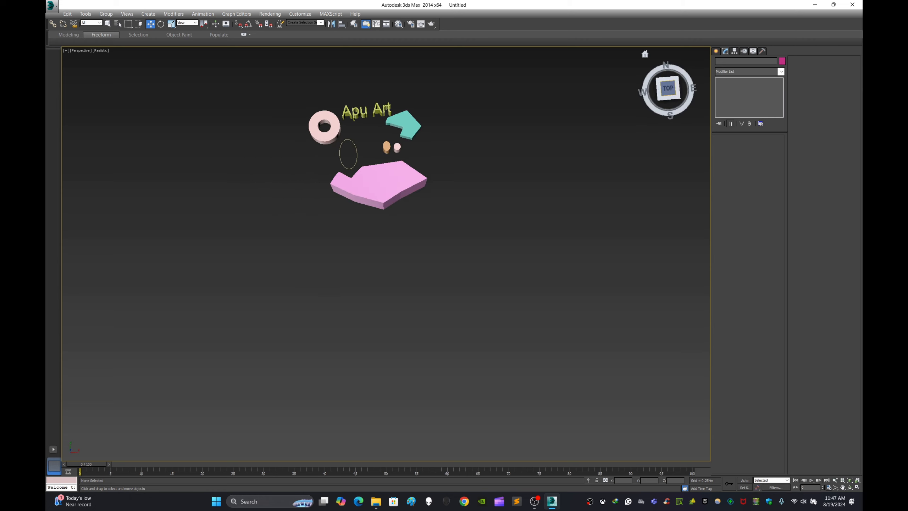
left_click(667, 88)
middle_click_drag(461, 168, 345, 228)
scroll(454, 192, "up", 5)
Step: Review the available spline types and the list of modifiers, and inspect the extruded shapes up close
left_click(715, 51)
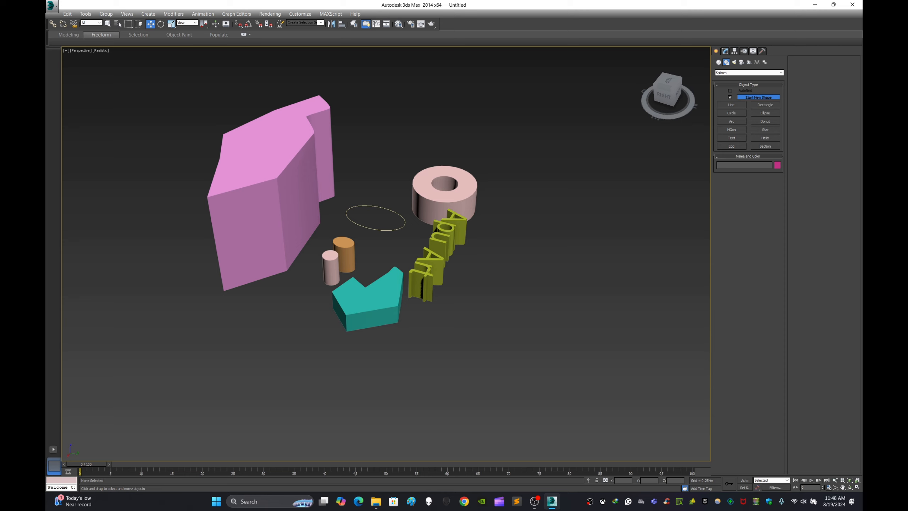
middle_click_drag(375, 218, 428, 242)
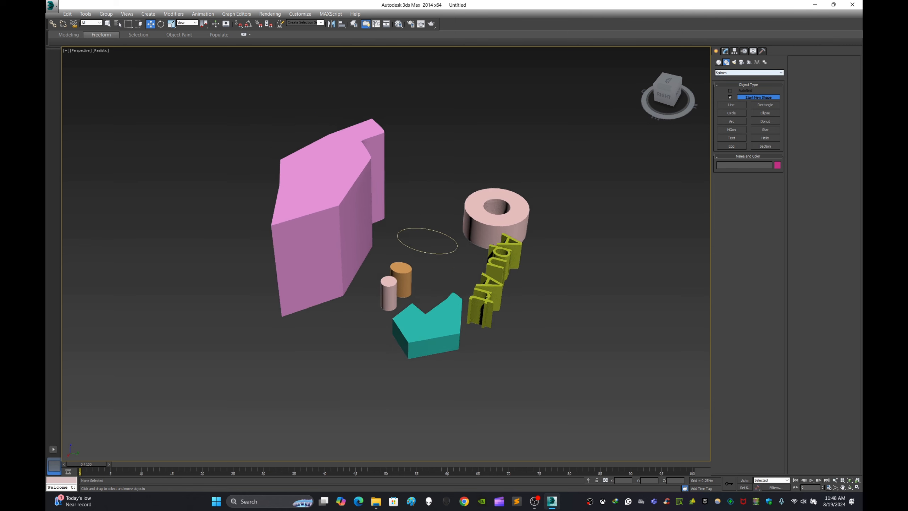
left_click(725, 51)
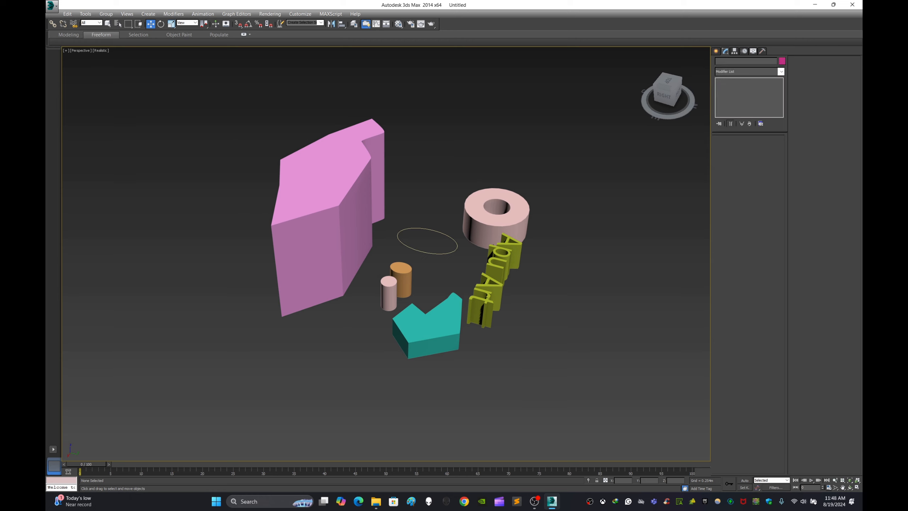
left_click(781, 72)
left_click(781, 71)
middle_click_drag(428, 251, 483, 296)
scroll(515, 376, "up", 3)
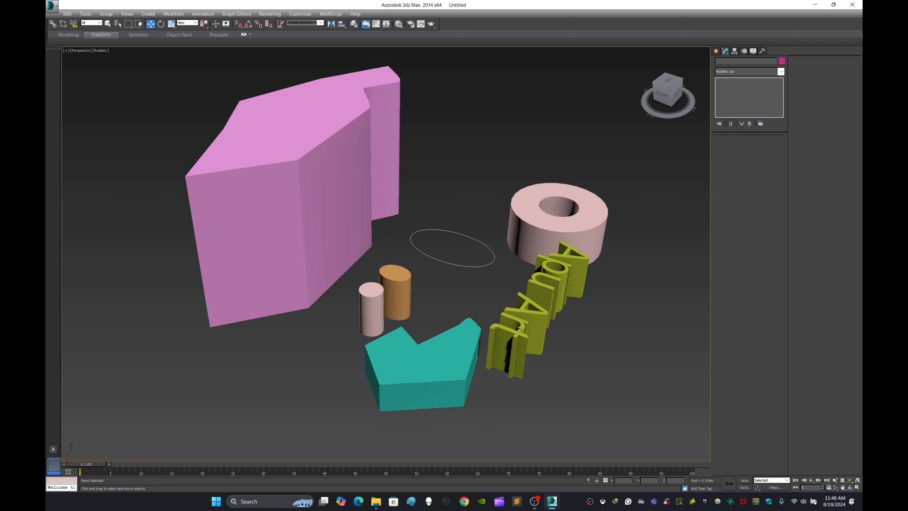
mouse_move(535, 501)
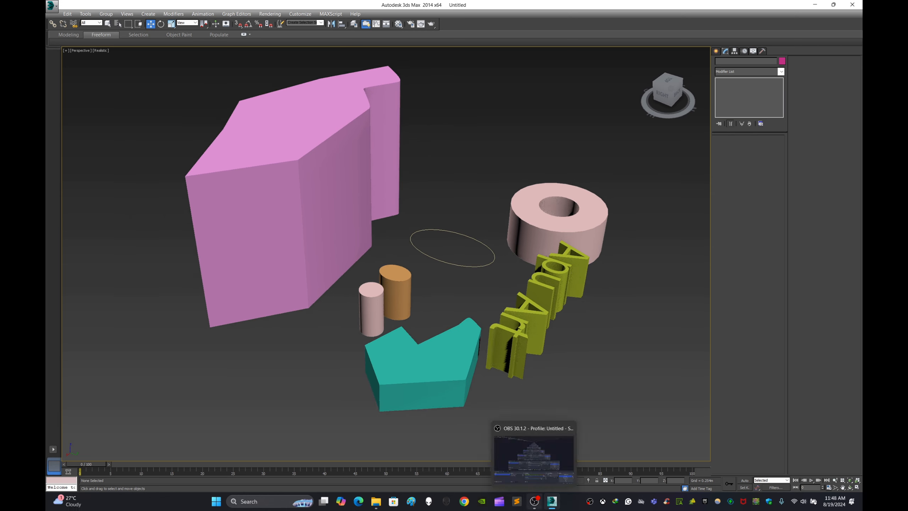